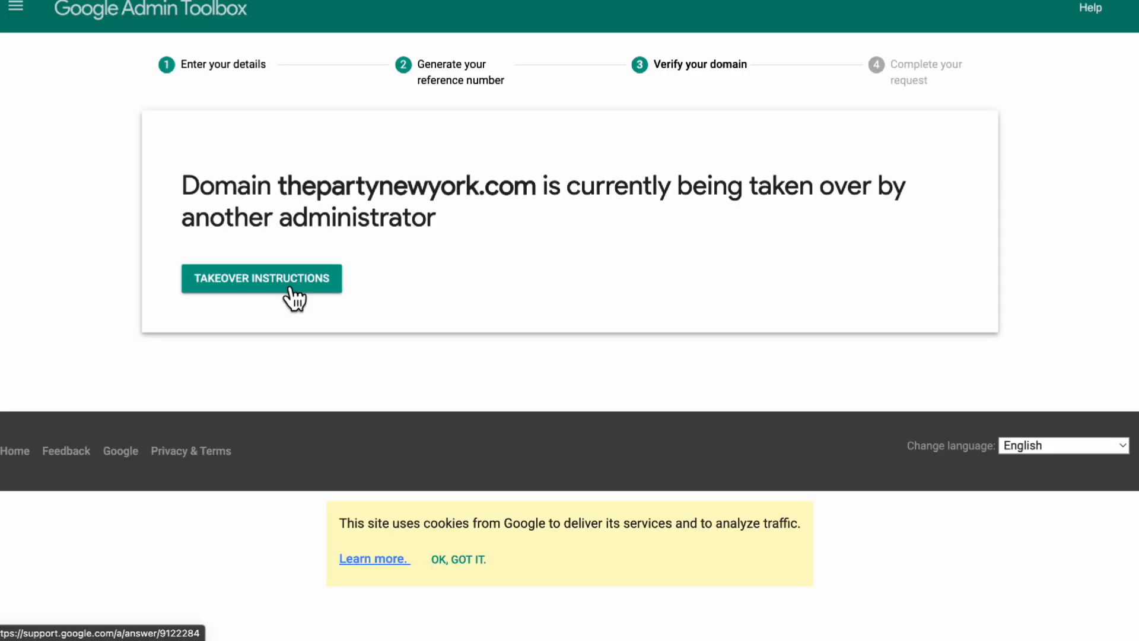
Open the takeover instructions for the domain and read the help article on verifying domain ownership
{"action": "left_click", "coordinate": [315, 290]}
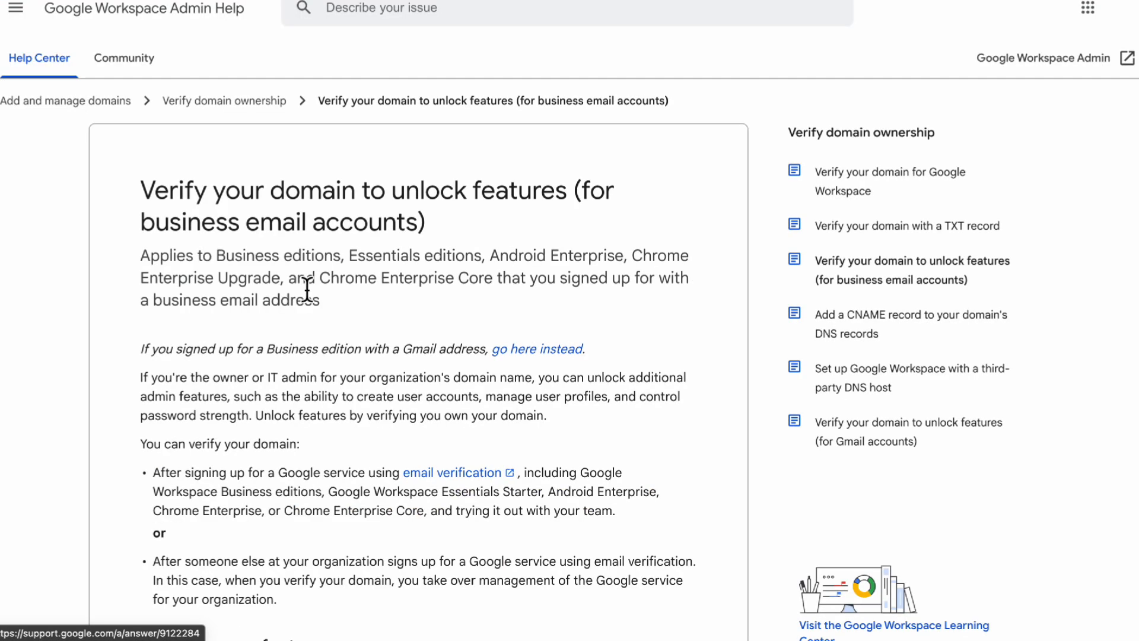
{"action": "scroll", "coordinate": [283, 366], "scroll_direction": "down", "scroll_amount": 2}
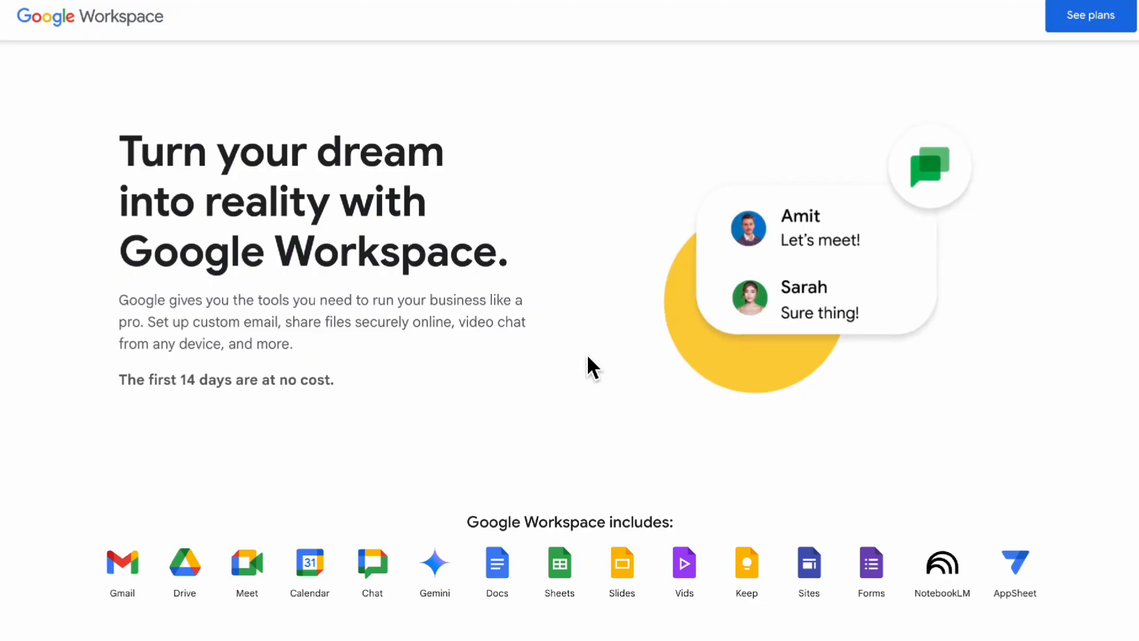
Start the Google Workspace Starter plan sign-up with the business name and "Just you" as the number of employees
{"action": "scroll", "coordinate": [586, 354], "scroll_direction": "down", "scroll_amount": 10}
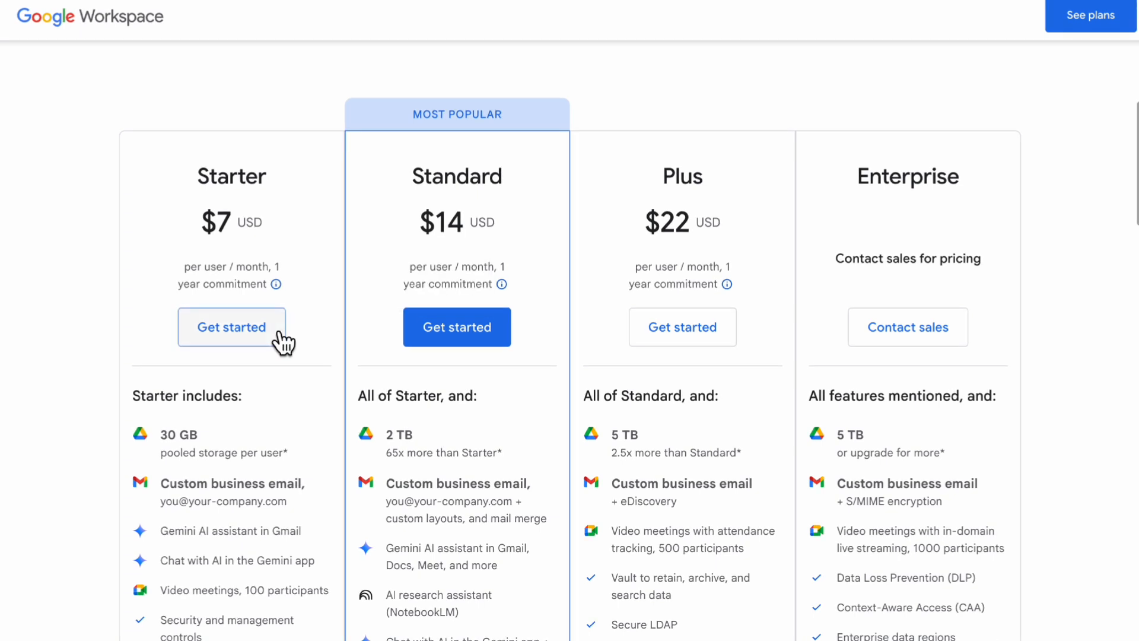
{"action": "left_click", "coordinate": [256, 336]}
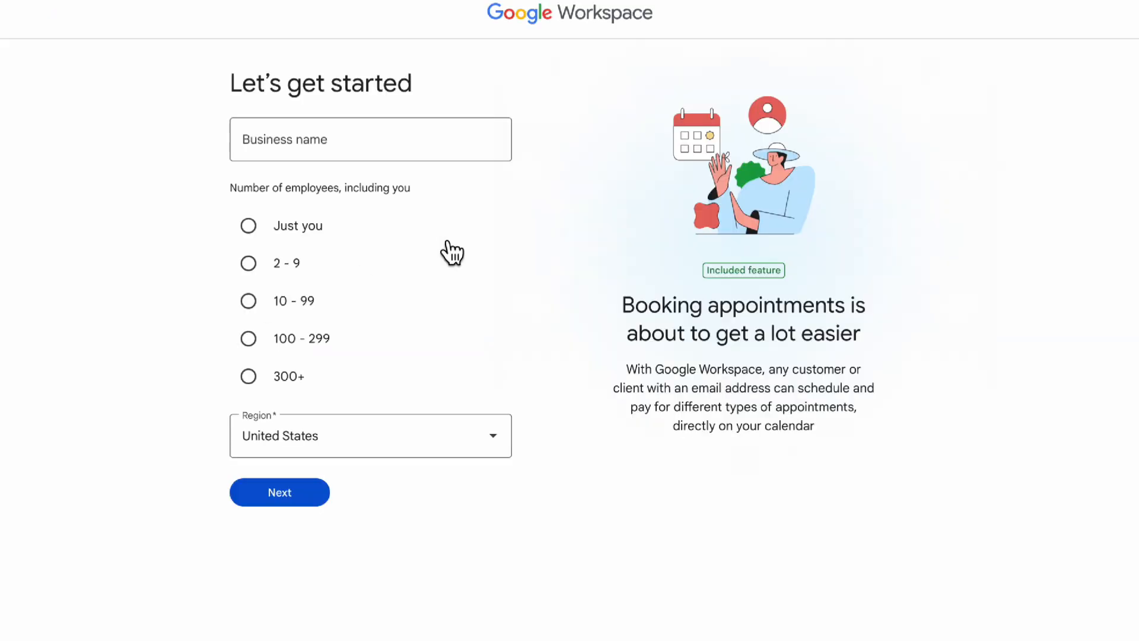
{"action": "left_click", "coordinate": [401, 146]}
{"action": "type", "text": "..."}
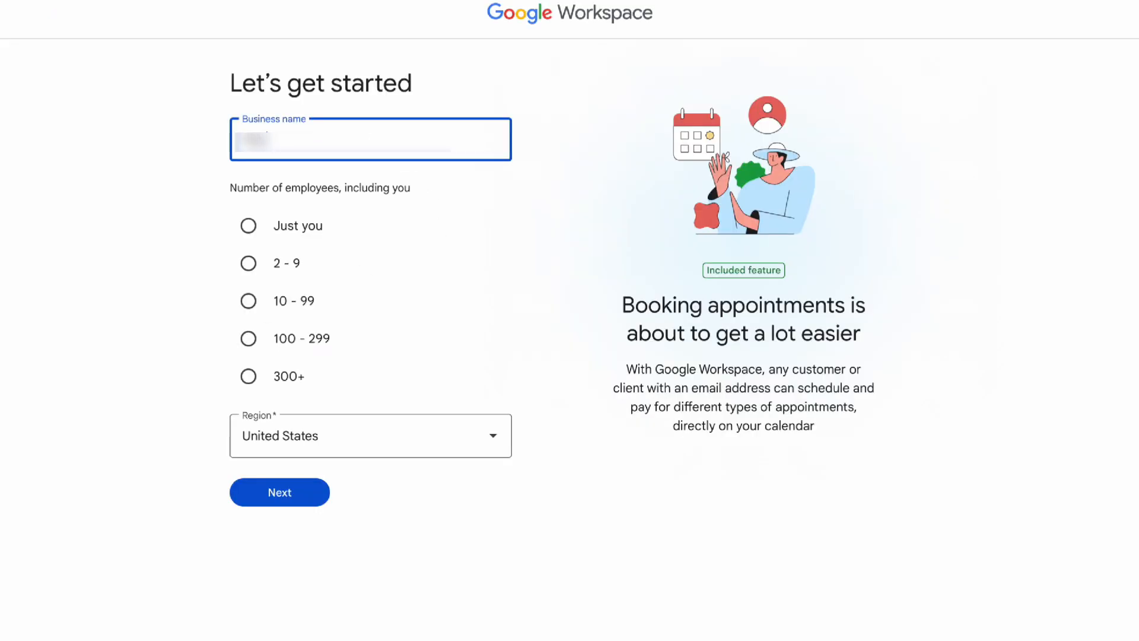
{"action": "type", "text": "..."}
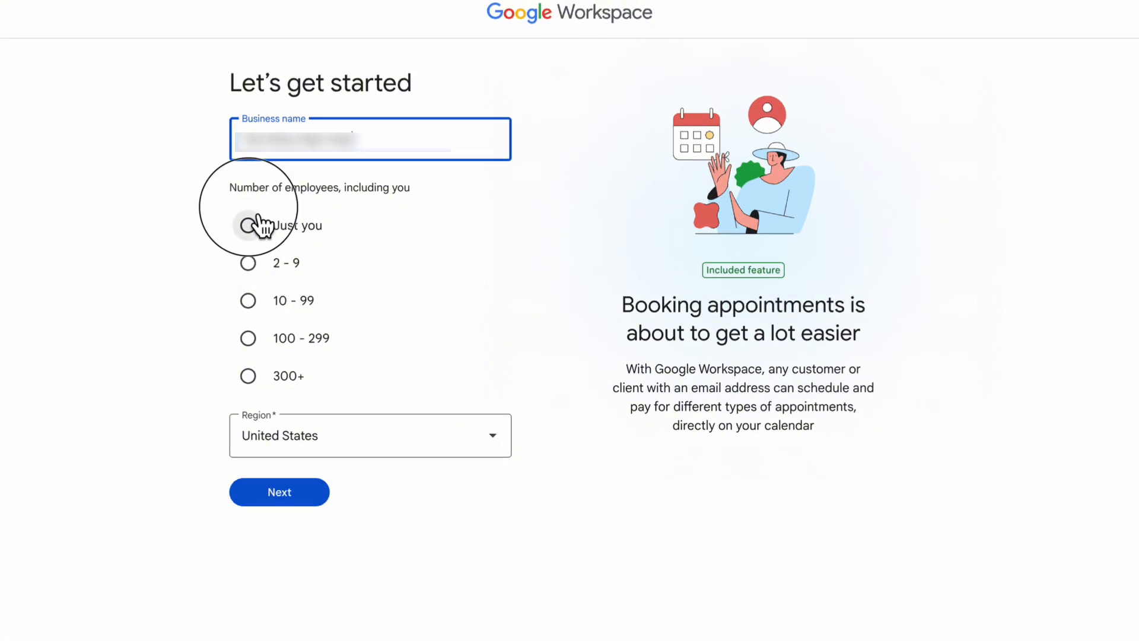
{"action": "left_click", "coordinate": [260, 226]}
{"action": "left_click", "coordinate": [304, 499]}
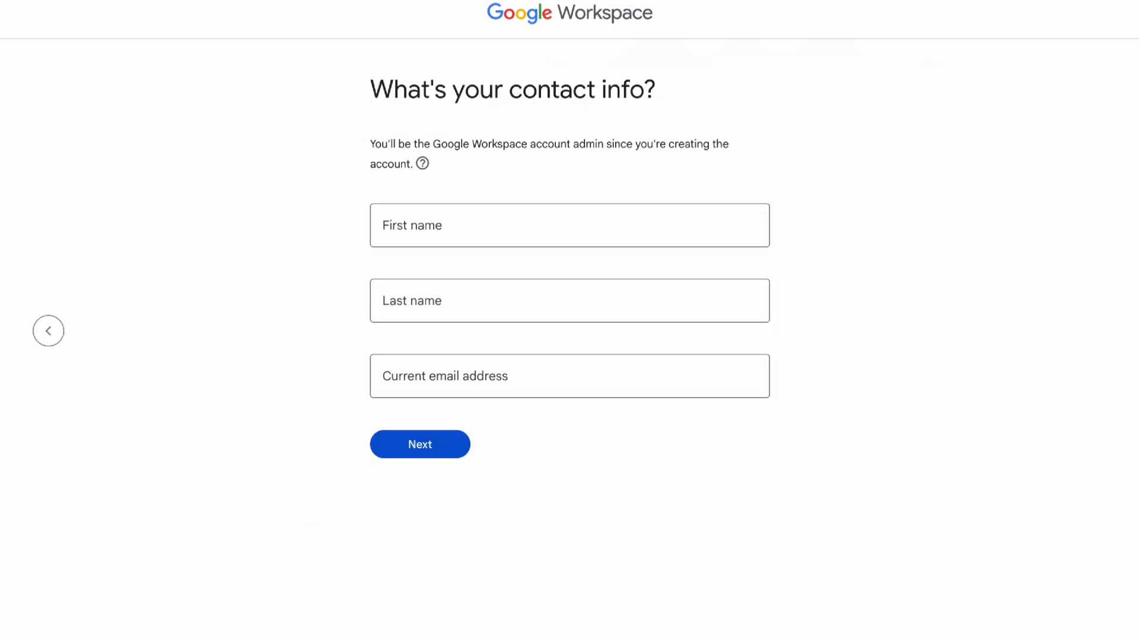
Fill in the account admin's first and last name in the contact info and submit it
{"action": "left_click", "coordinate": [539, 232]}
{"action": "type", "text": "..."}
{"action": "key", "text": "Tab"}
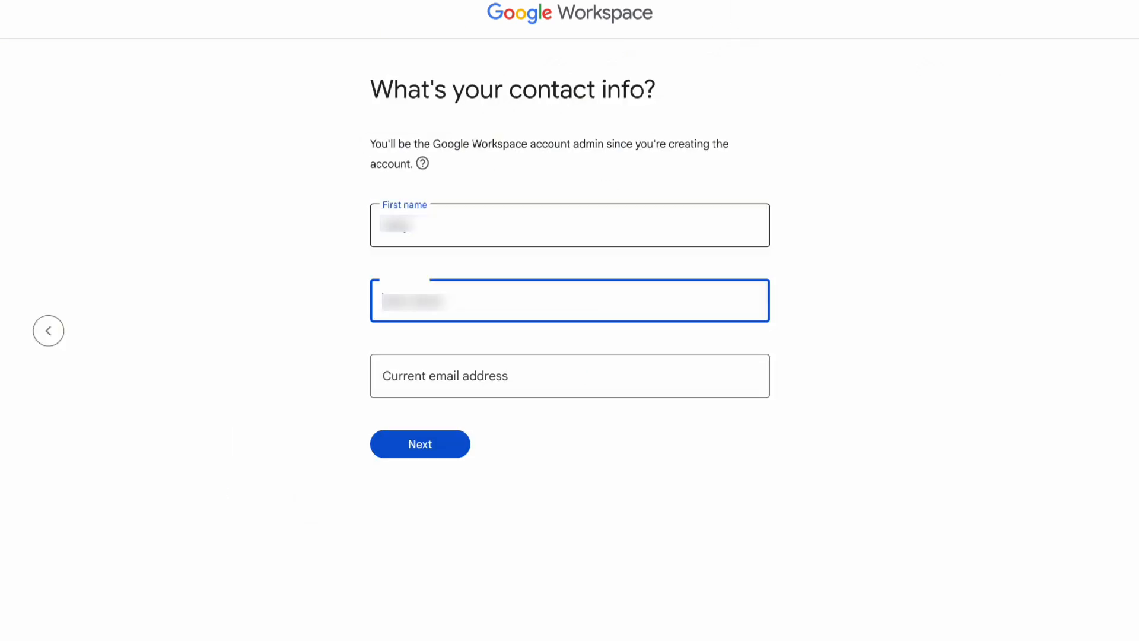
{"action": "type", "text": "..."}
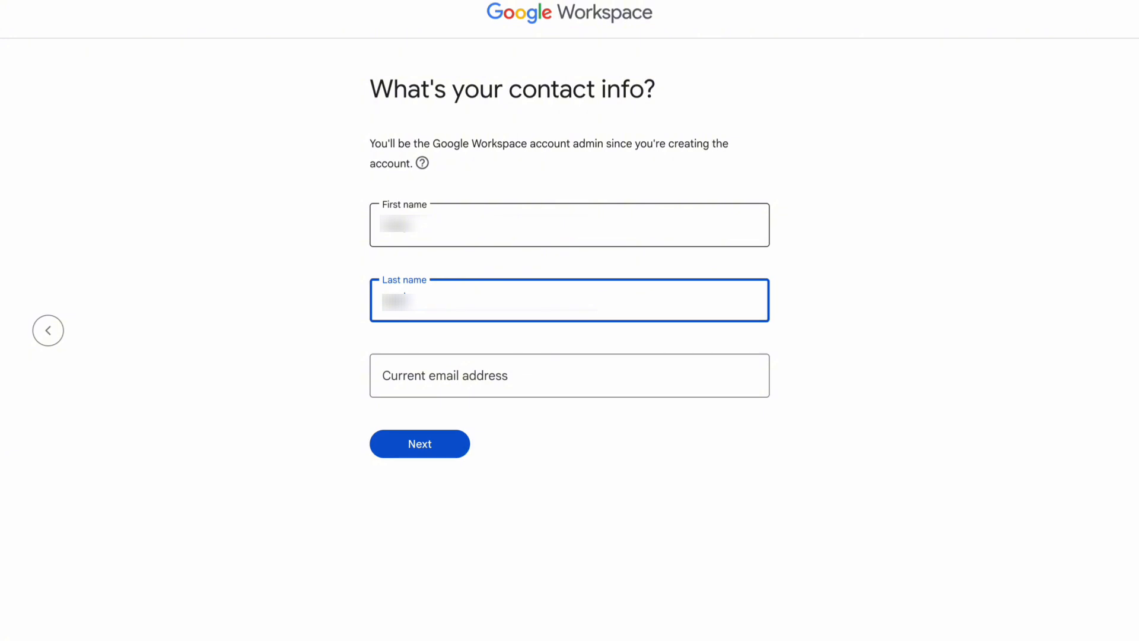
{"action": "left_click", "coordinate": [458, 445]}
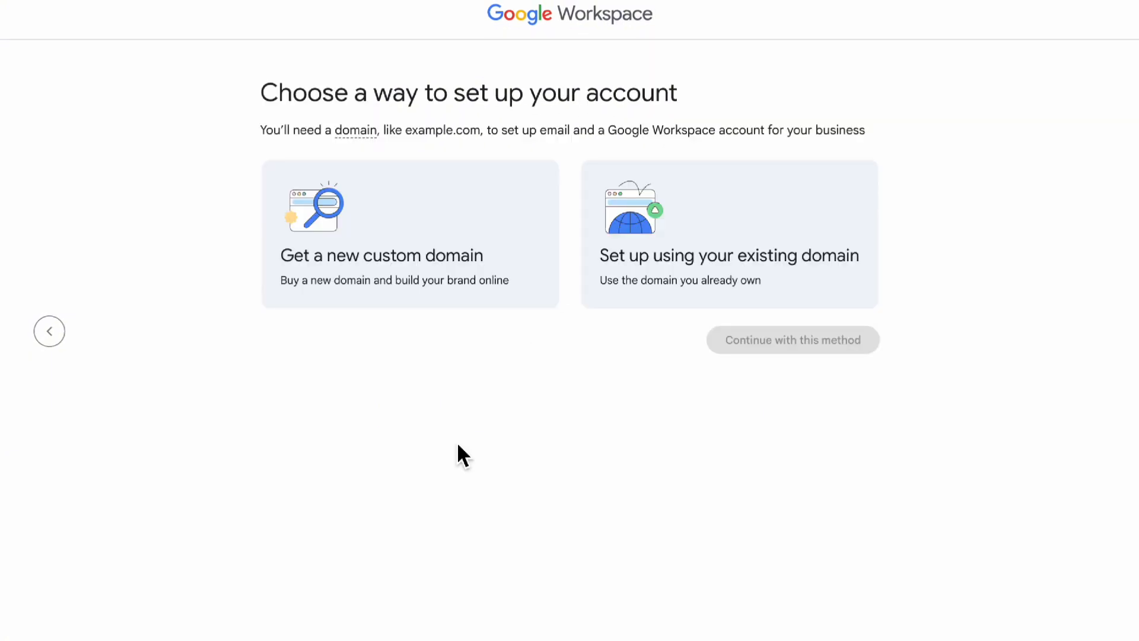
Choose to set up the account with an existing domain and confirm addsomeflaver.com as the business's domain
{"action": "left_click", "coordinate": [720, 264]}
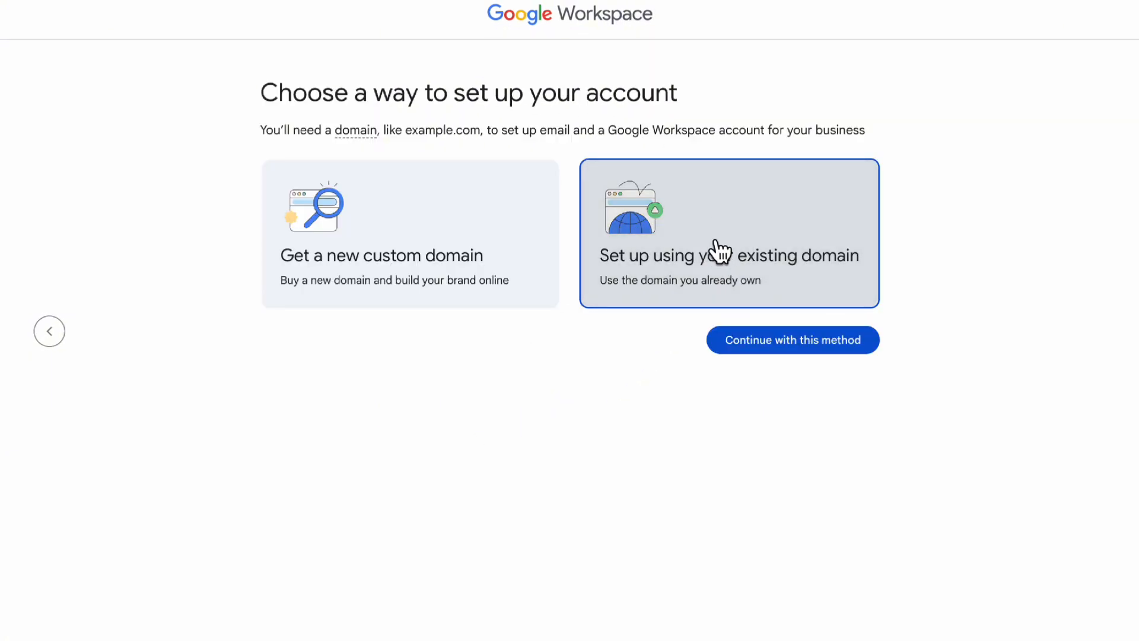
{"action": "left_click", "coordinate": [746, 351]}
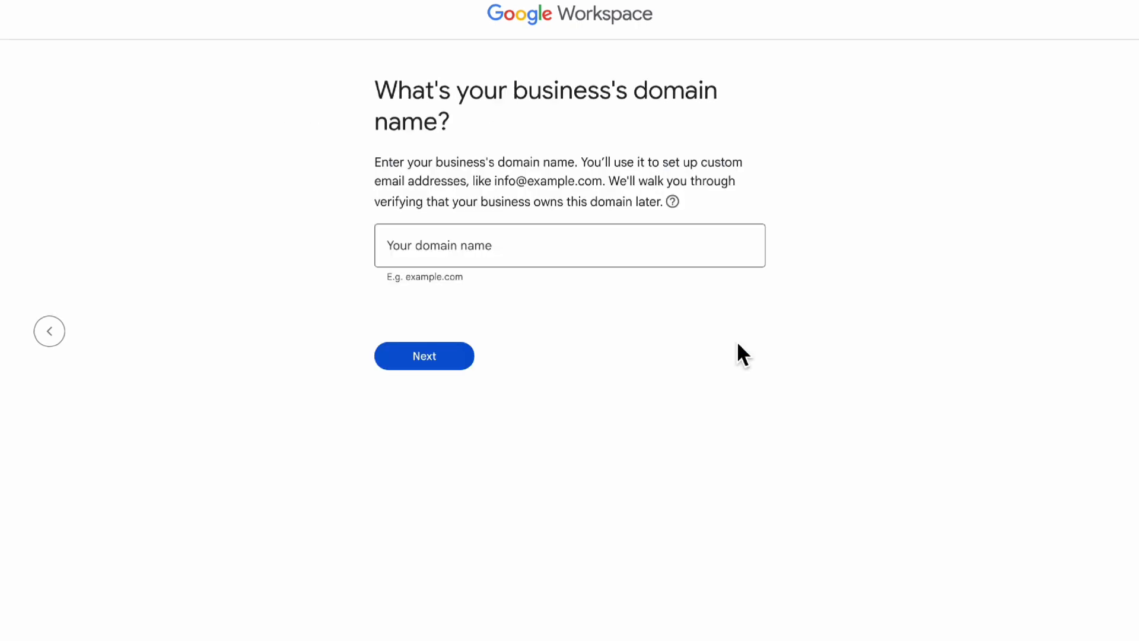
{"action": "left_click", "coordinate": [604, 247]}
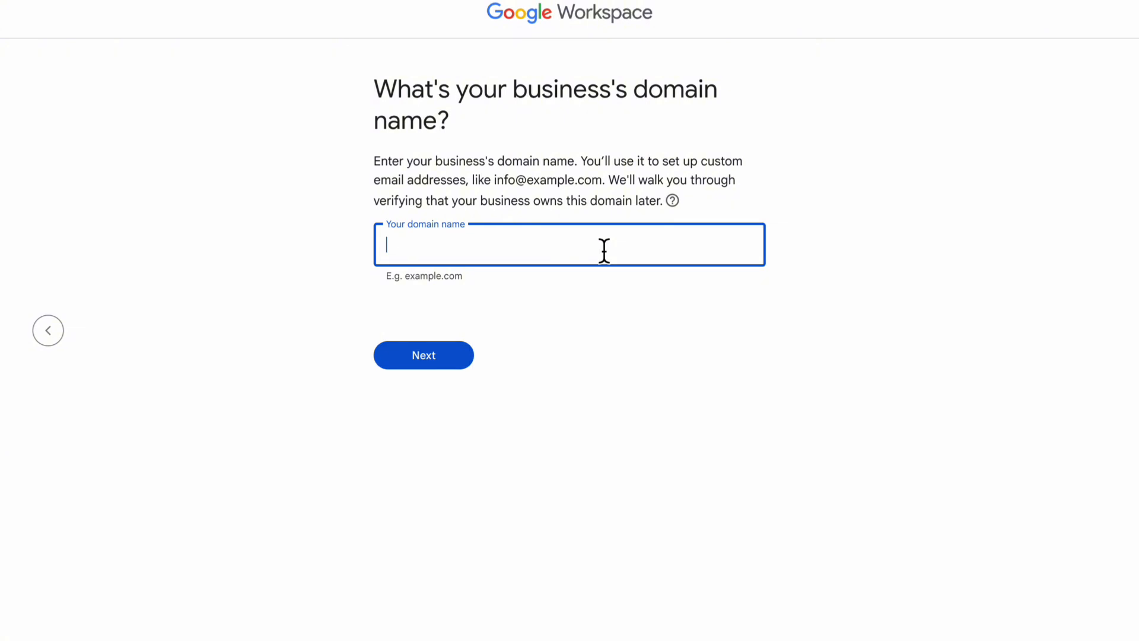
{"action": "type", "text": "addsomeflaver.com"}
{"action": "left_click", "coordinate": [432, 360]}
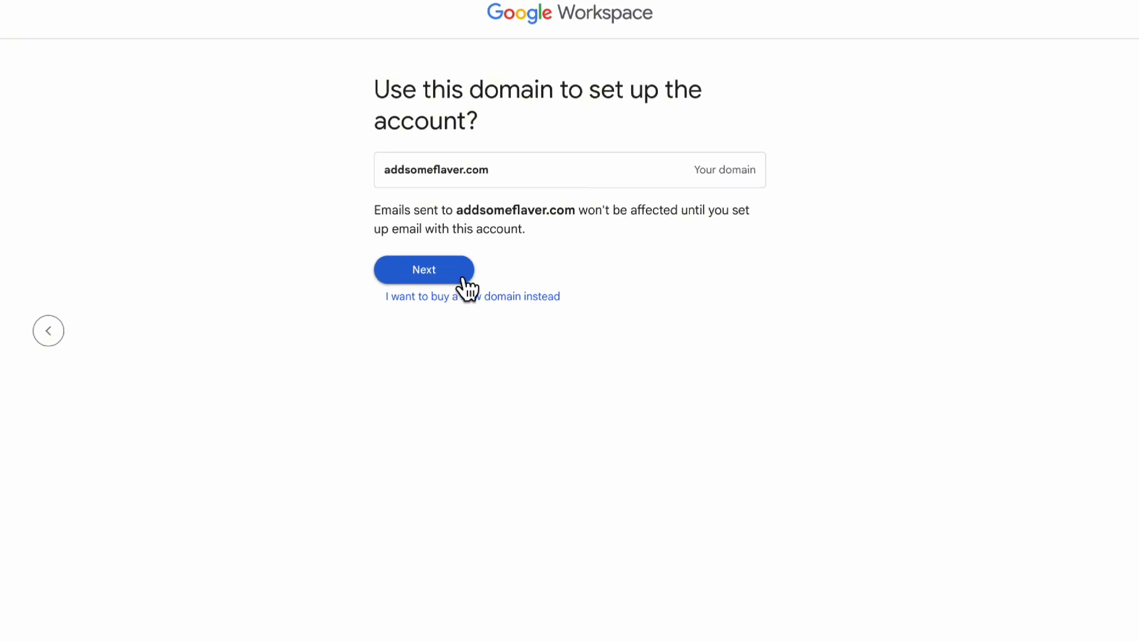
{"action": "left_click", "coordinate": [458, 277]}
{"action": "left_click", "coordinate": [457, 232]}
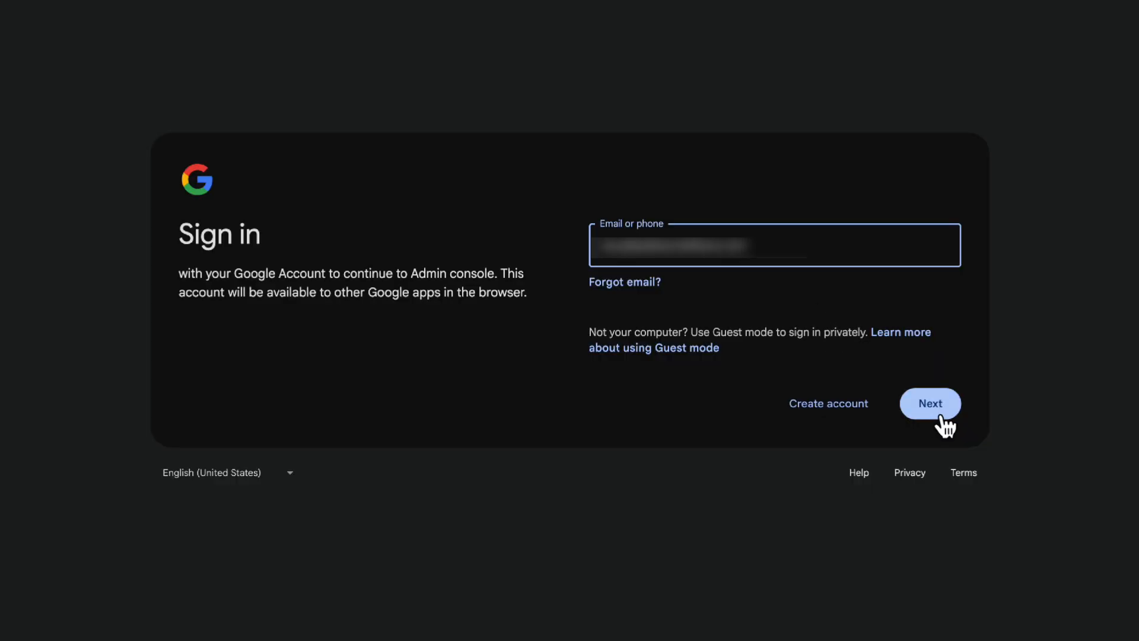
Sign in to the Admin console with the account email and password, and enter the phone number for identity verification
{"action": "left_click", "coordinate": [939, 417]}
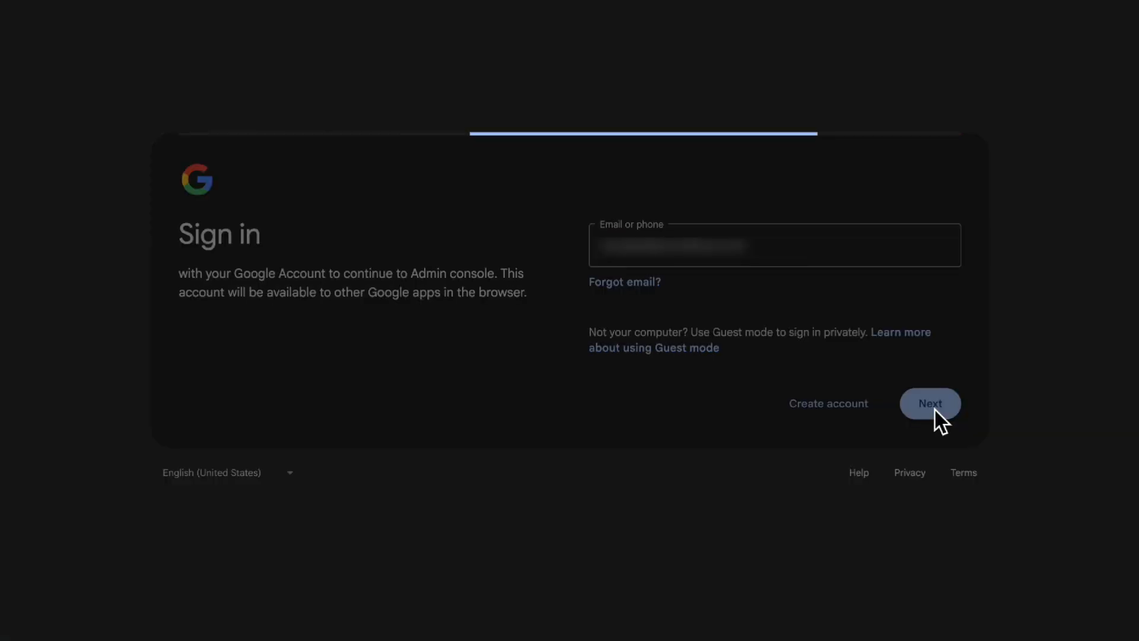
{"action": "type", "text": "••••••"}
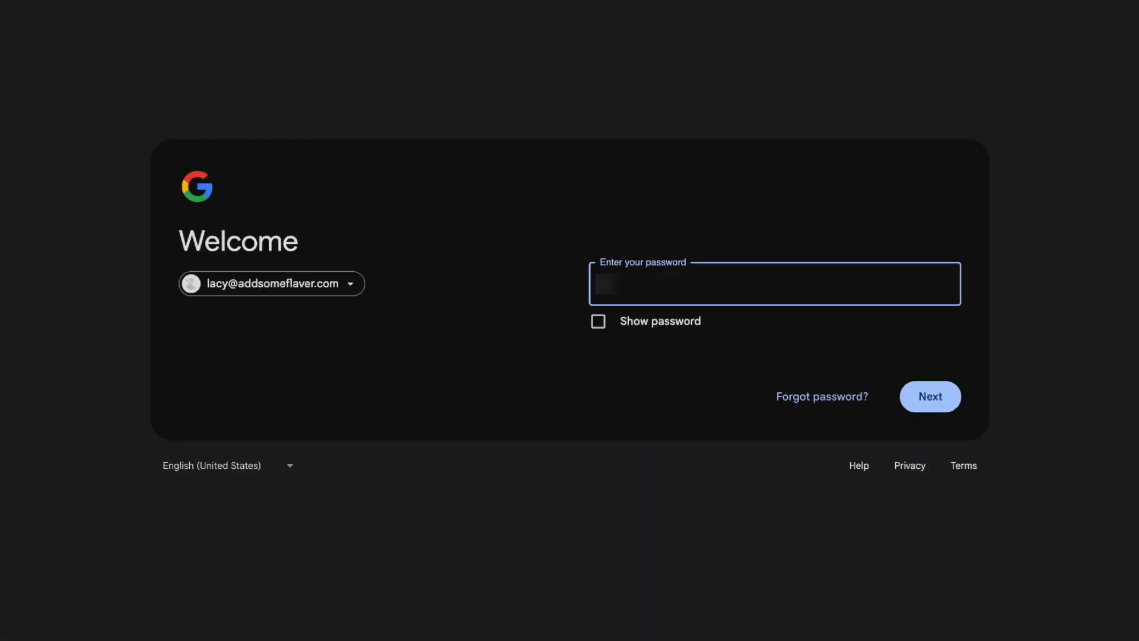
{"action": "type", "text": "••"}
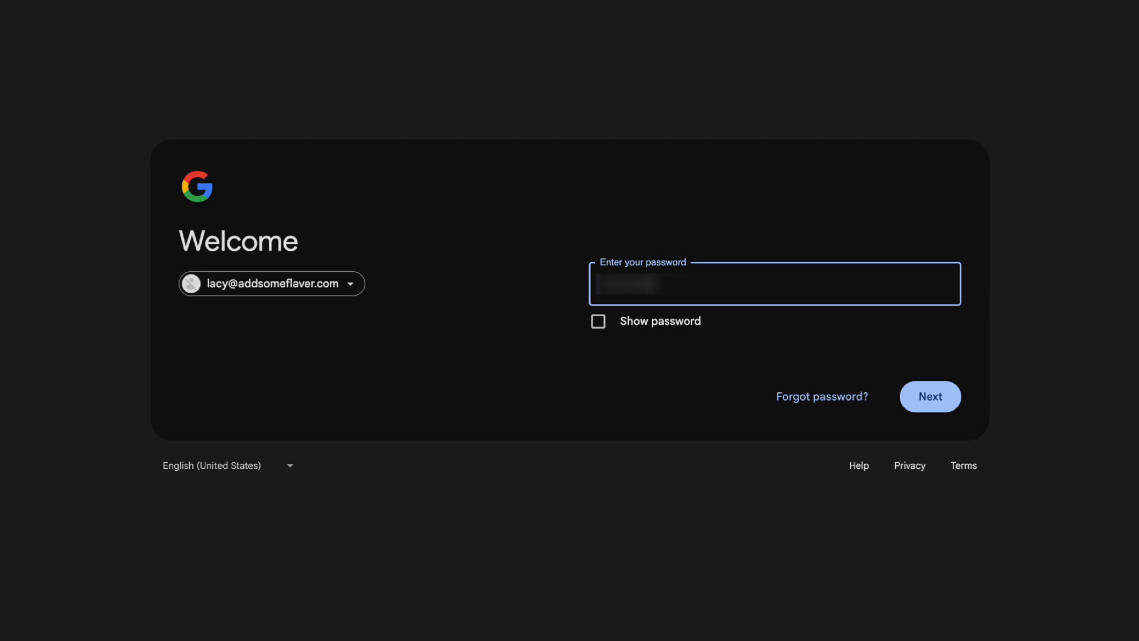
{"action": "left_click", "coordinate": [941, 400]}
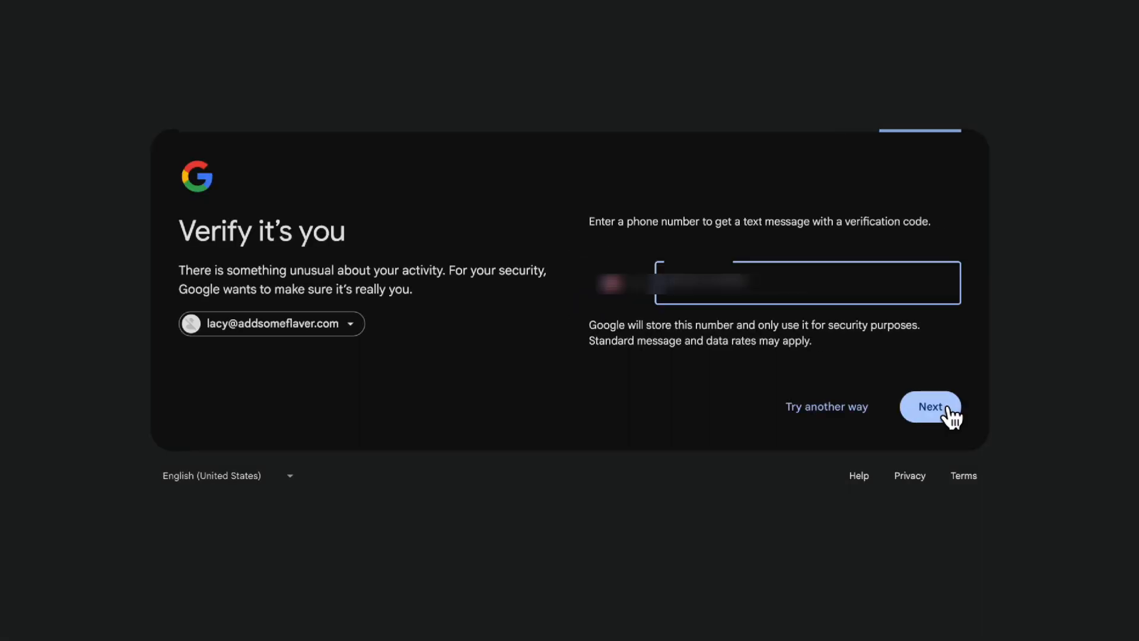
{"action": "type", "text": "•••••••••"}
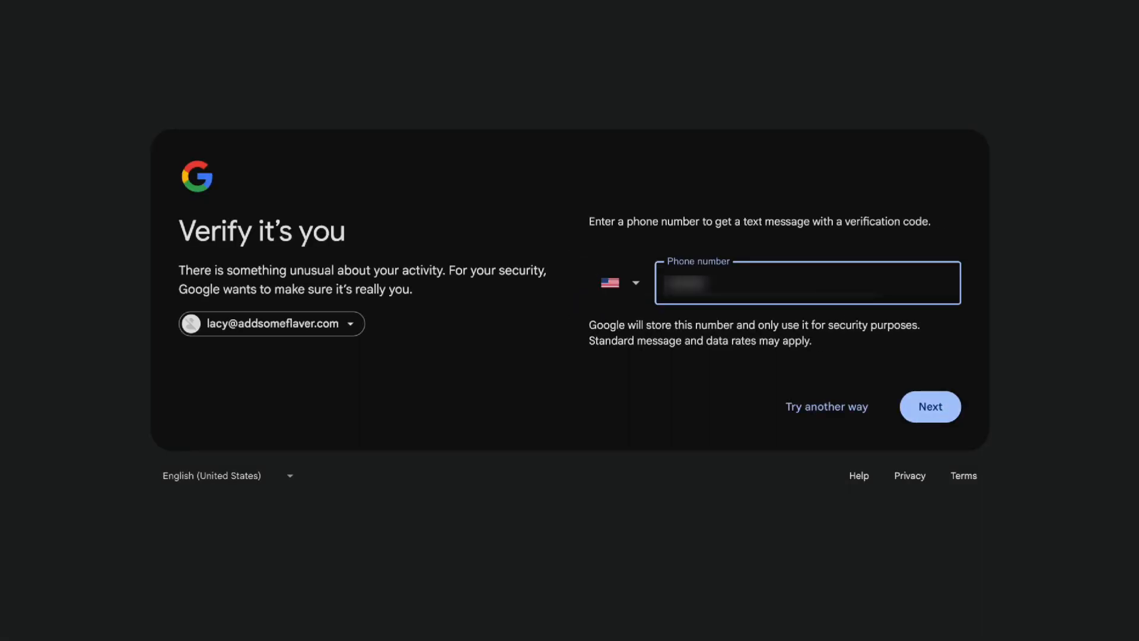
{"action": "type", "text": "••"}
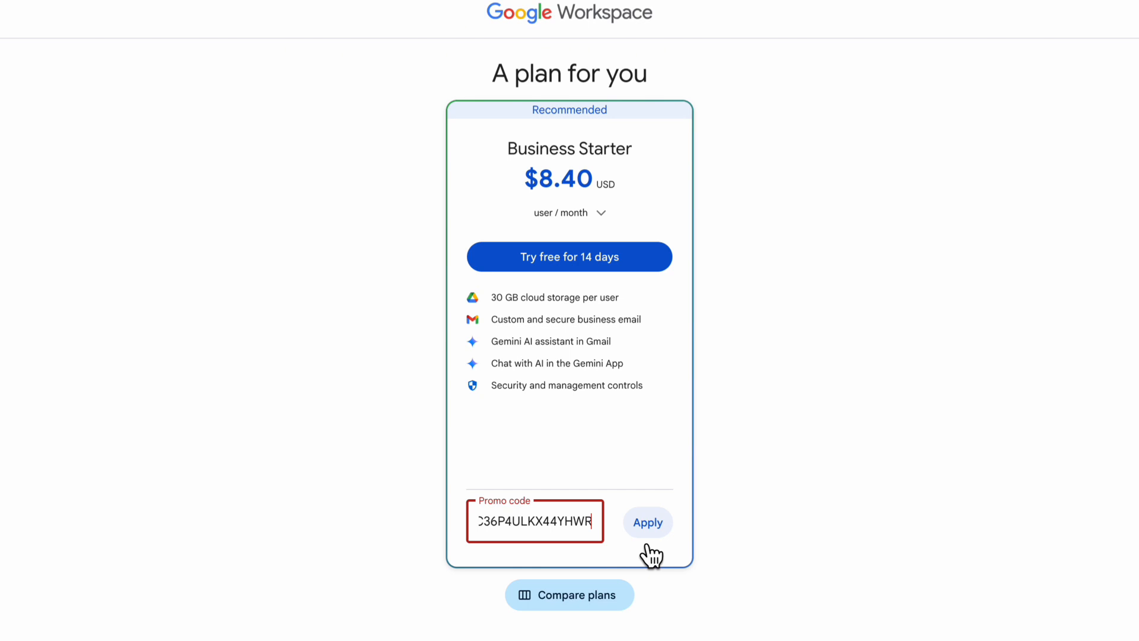
Apply the promo code to the Business Starter plan, start the 14-day free trial and accept the checkout agreement
{"action": "left_click", "coordinate": [647, 543]}
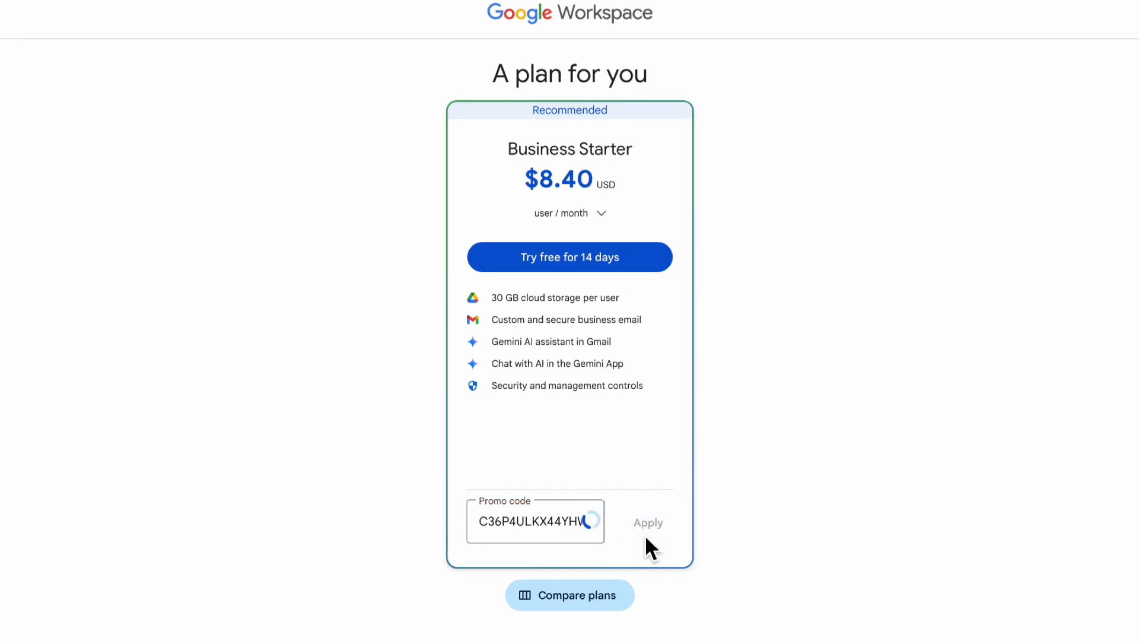
{"action": "left_click", "coordinate": [583, 261]}
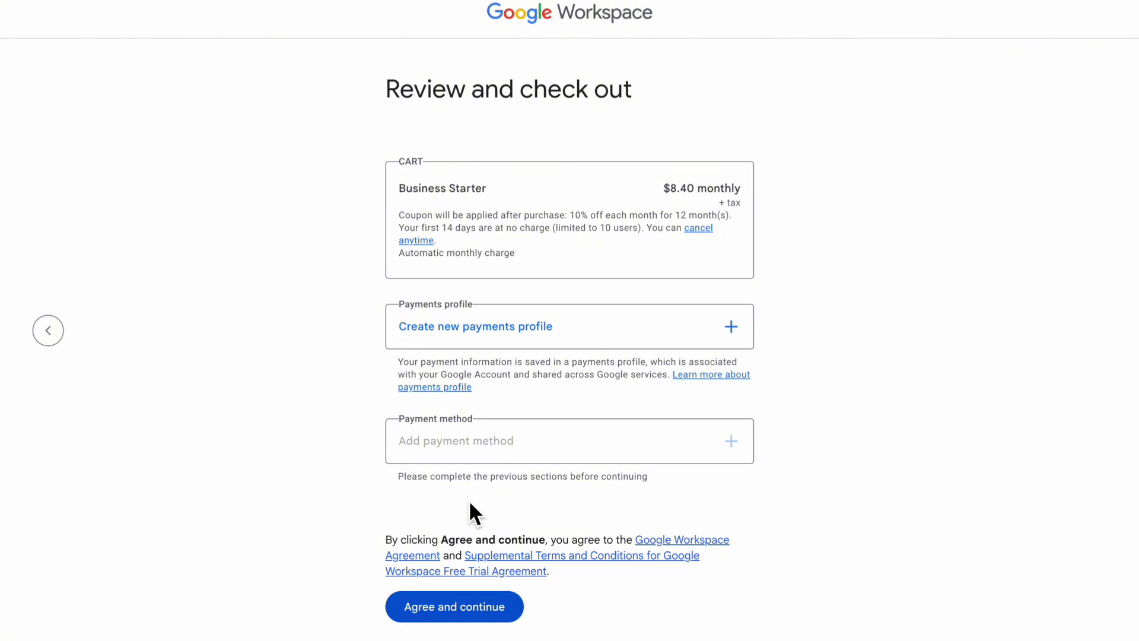
{"action": "left_click", "coordinate": [502, 608]}
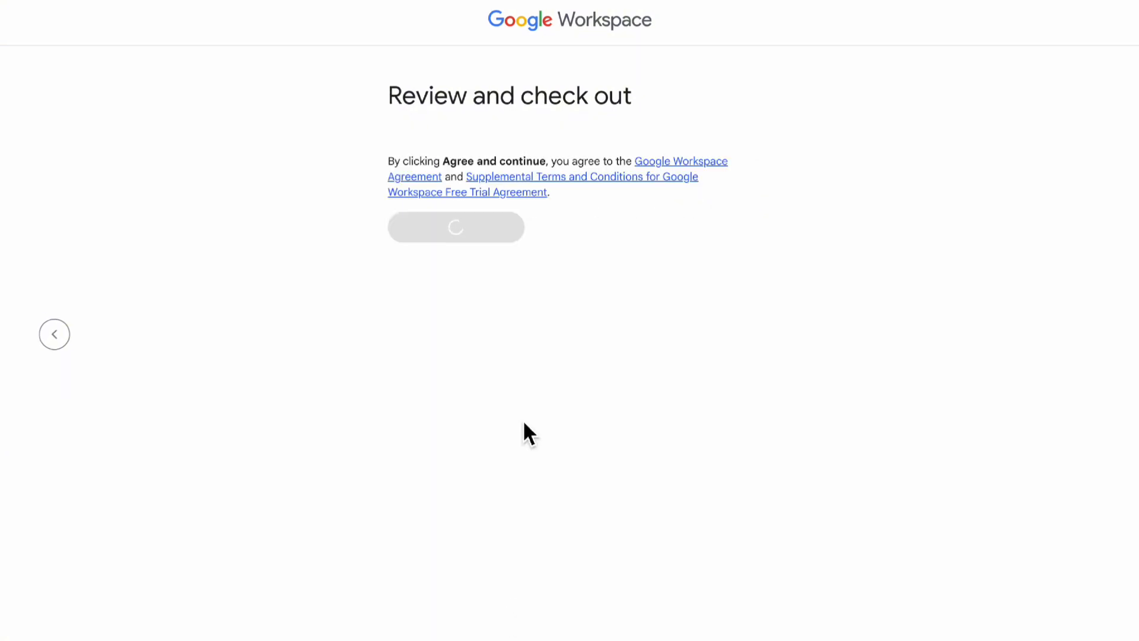
Skip adding more users to logolivescreen.com for now
{"action": "left_click", "coordinate": [474, 185]}
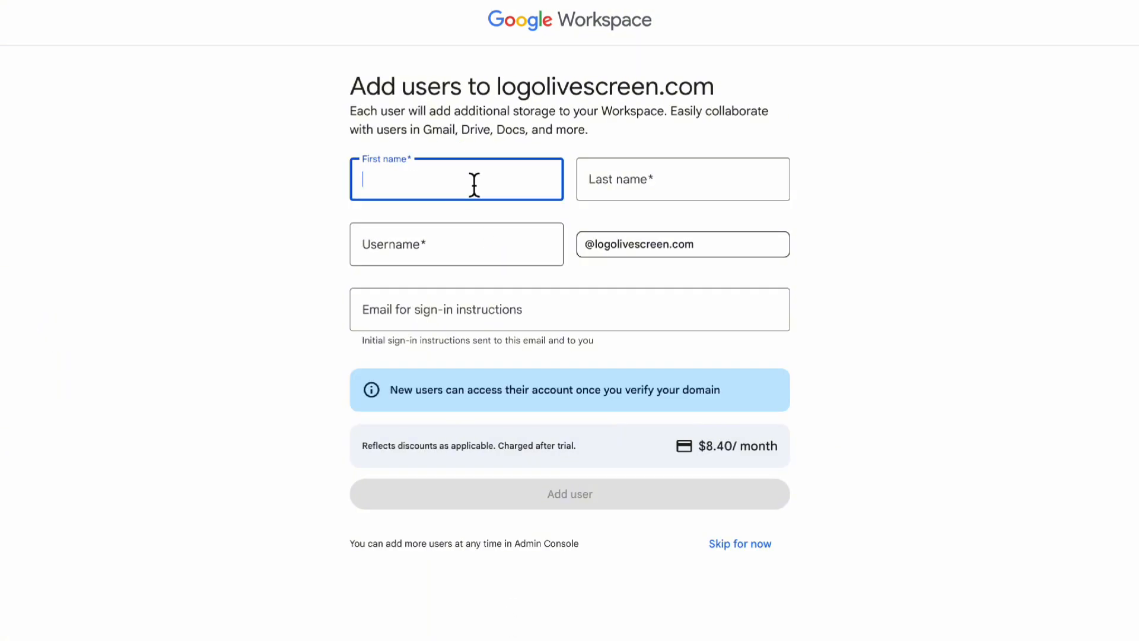
{"action": "left_click", "coordinate": [735, 547]}
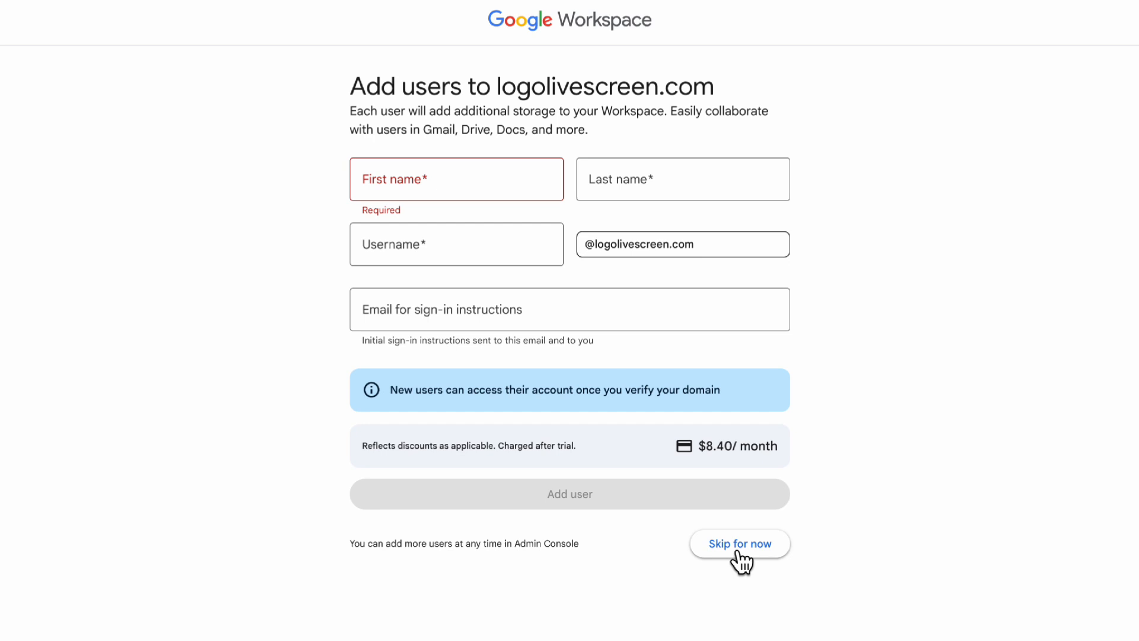
{"action": "left_click", "coordinate": [737, 551]}
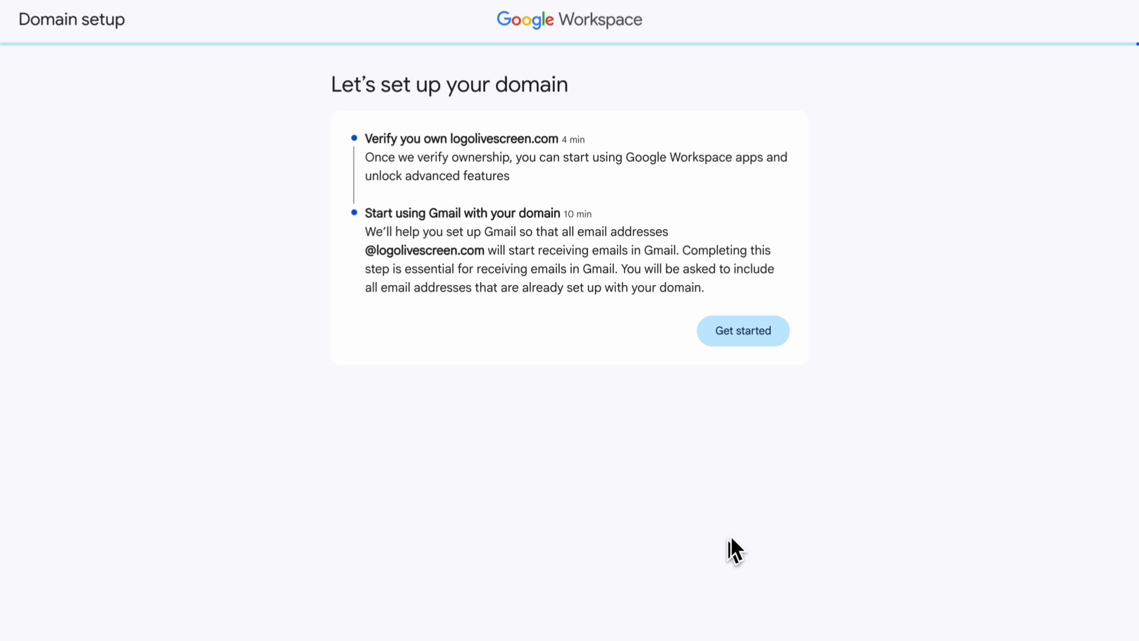
Verify ownership of logolivescreen.com by signing in to GoDaddy and authorizing Google through Domain Connect
{"action": "left_click", "coordinate": [772, 341]}
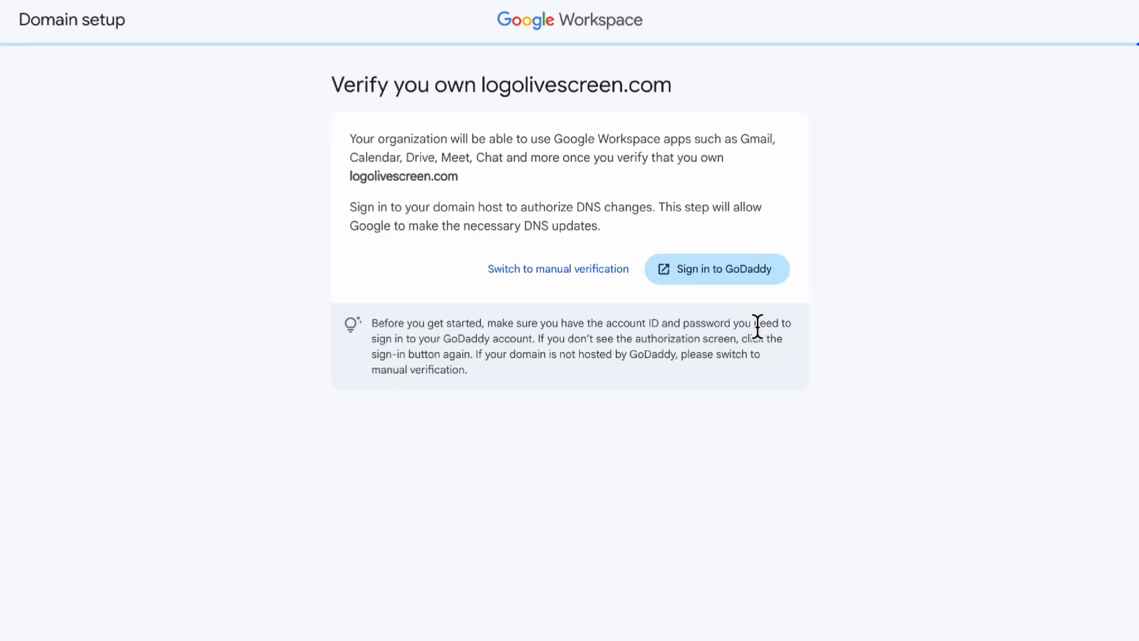
{"action": "left_click", "coordinate": [723, 284]}
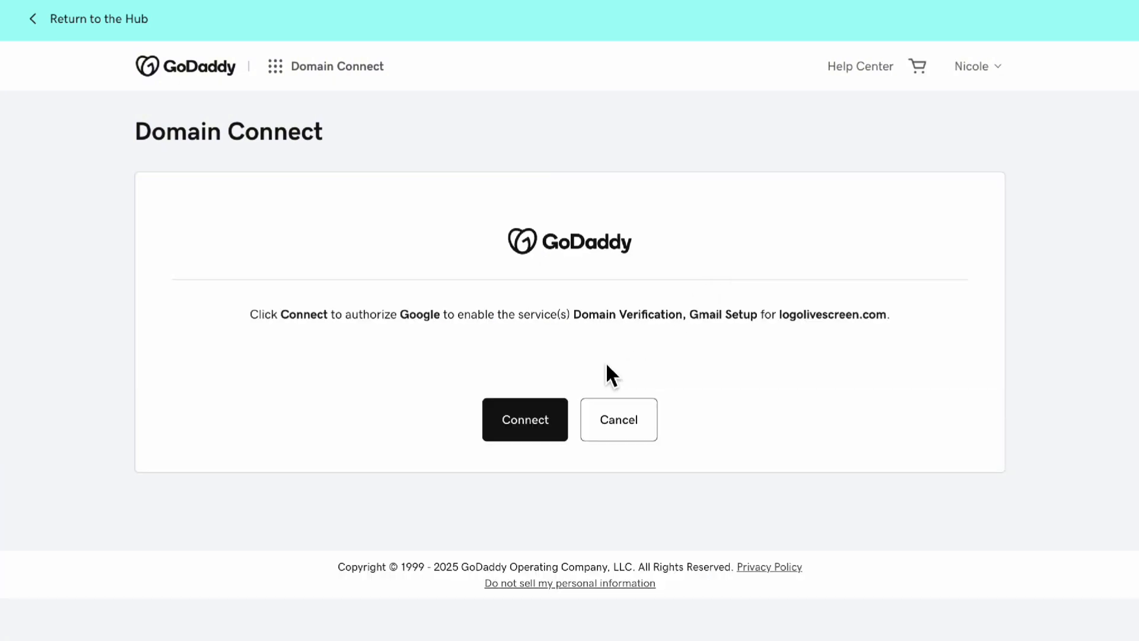
{"action": "left_click", "coordinate": [542, 424]}
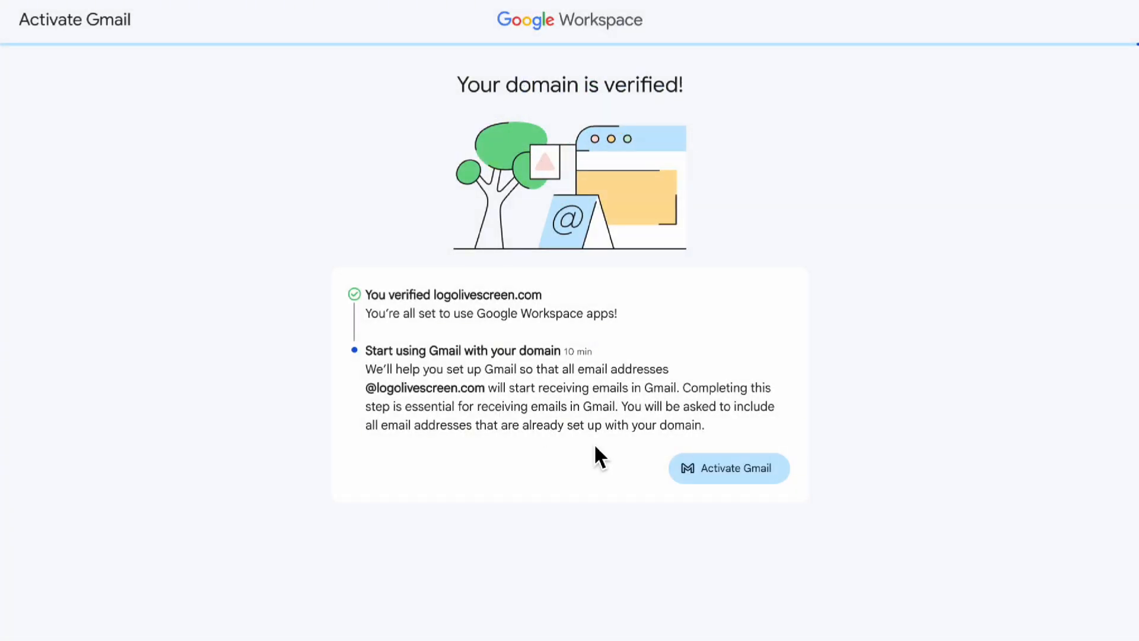
Activate Gmail for logolivescreen.com and complete its setup for sending and receiving emails
{"action": "left_click", "coordinate": [682, 468]}
{"action": "left_click", "coordinate": [755, 279]}
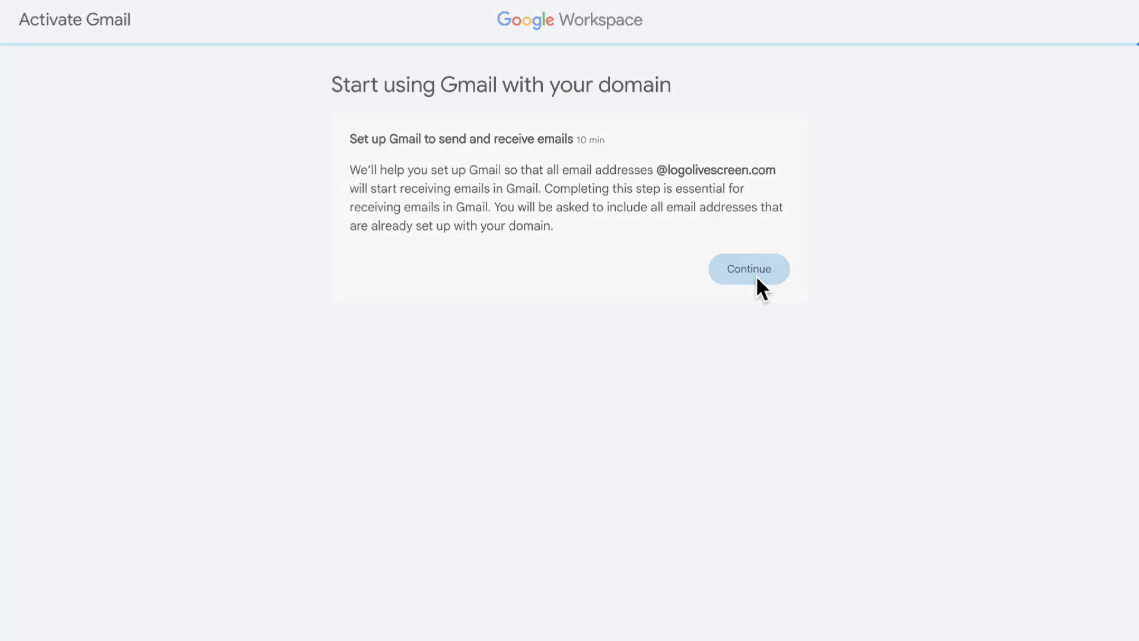
{"action": "left_click", "coordinate": [702, 401]}
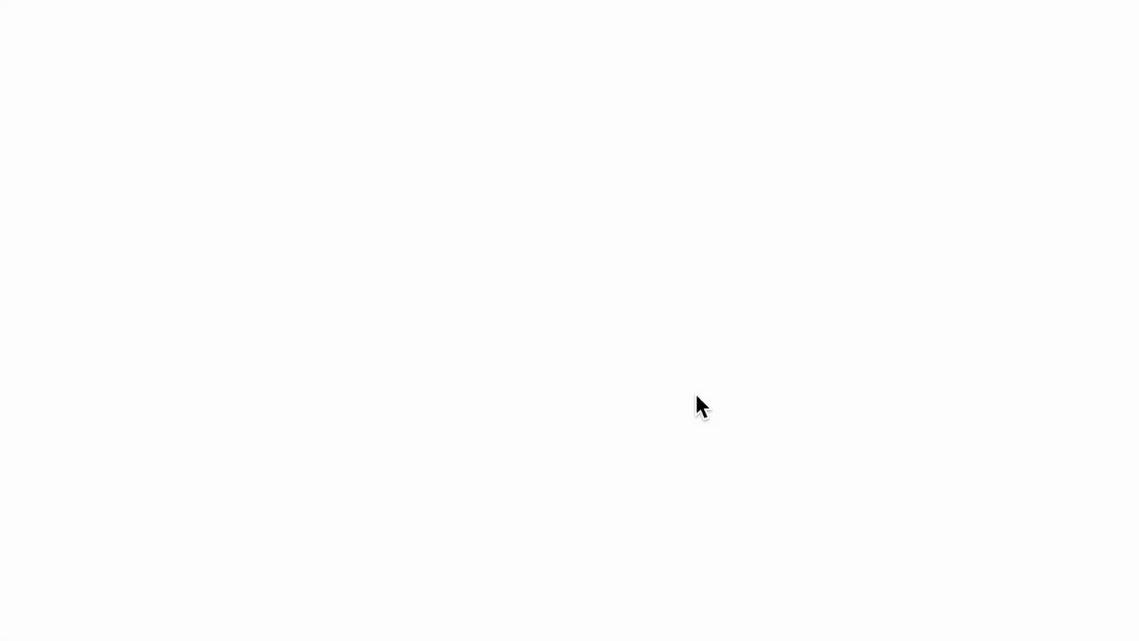
{"action": "left_click", "coordinate": [706, 259]}
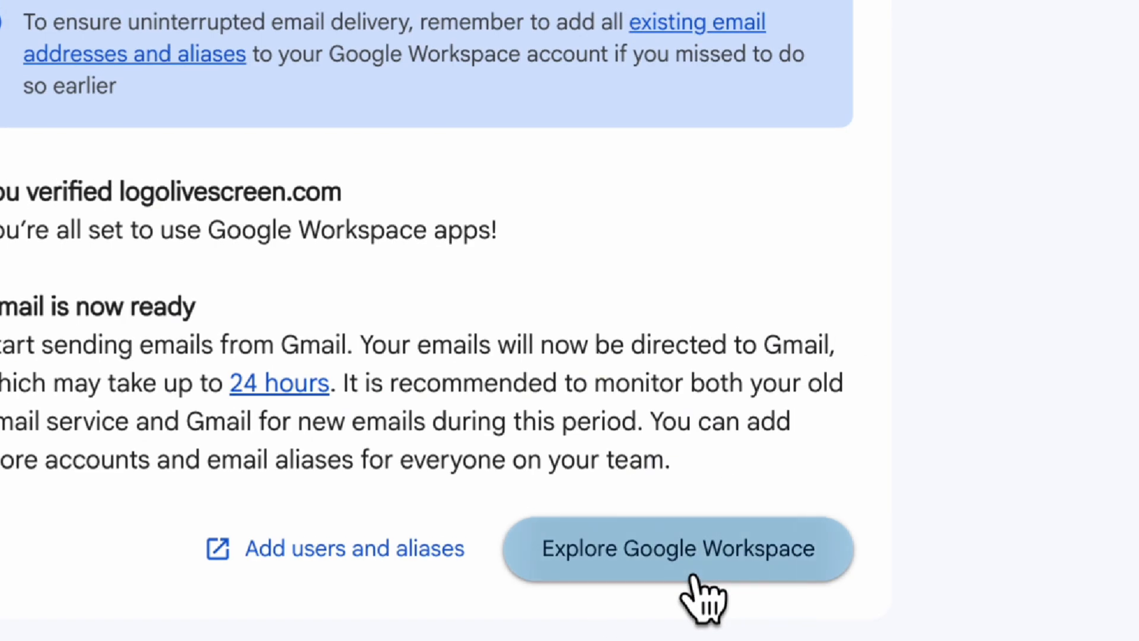
Continue to explore Google Workspace and open the list of available Google apps
{"action": "left_click", "coordinate": [709, 595]}
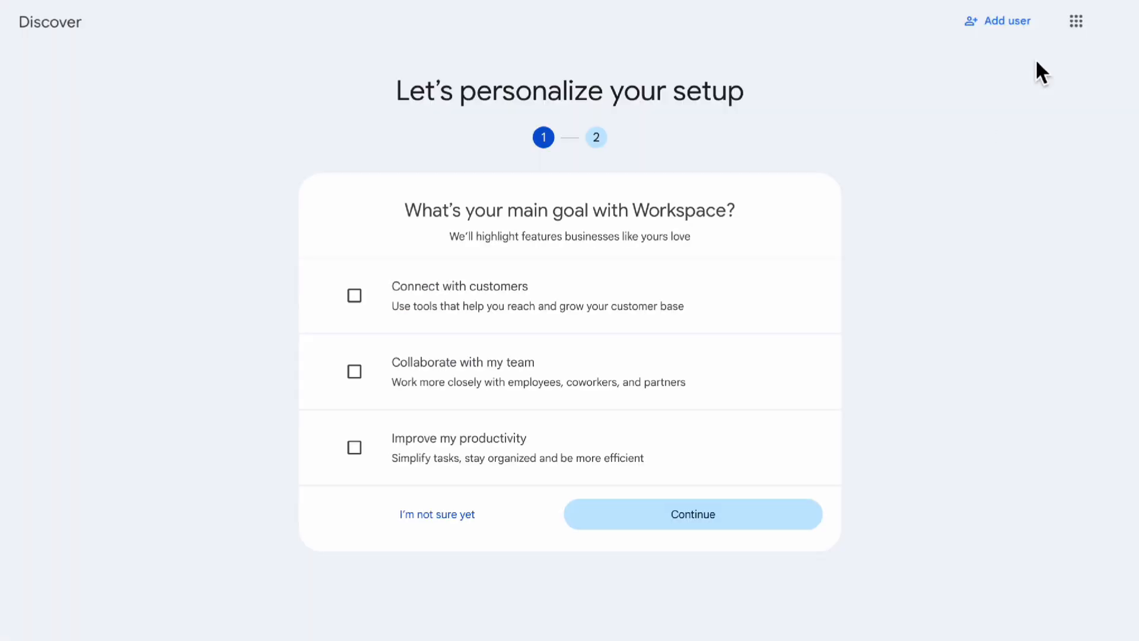
{"action": "left_click", "coordinate": [1112, 21]}
{"action": "left_click", "coordinate": [1075, 22]}
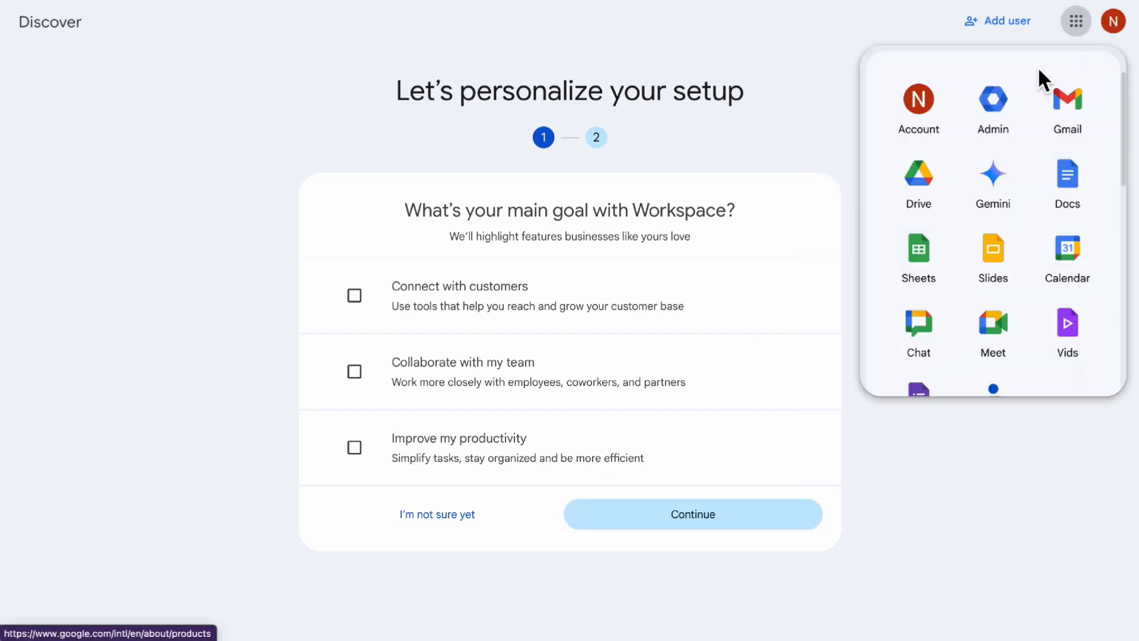
Open the Google Admin console and go to the page for managing the account's domains
{"action": "left_click", "coordinate": [1014, 137]}
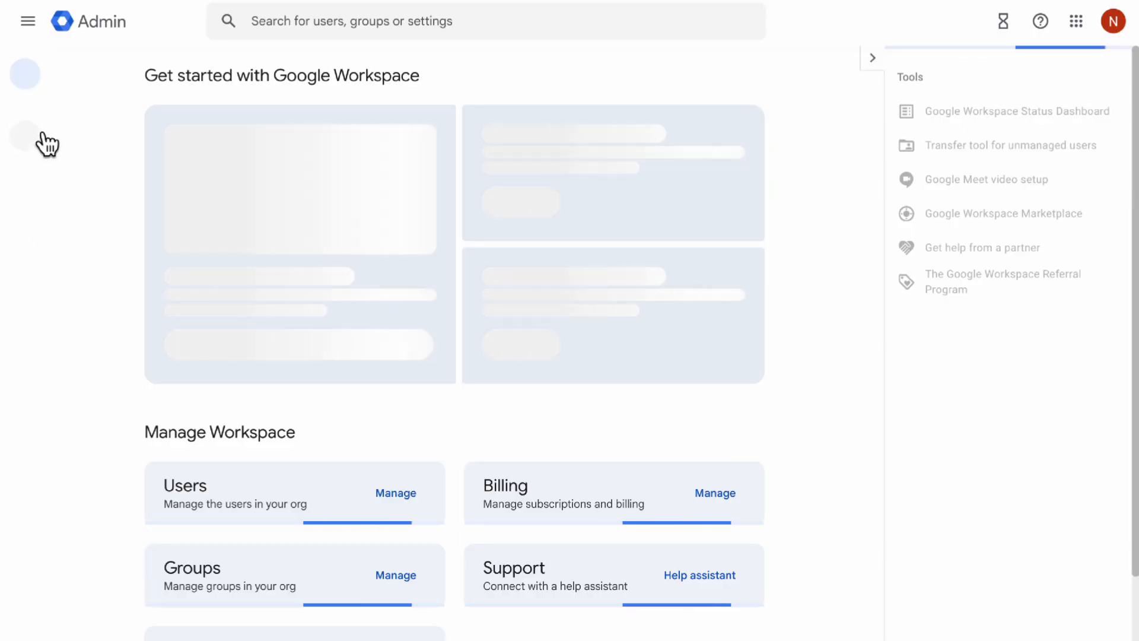
{"action": "mouse_move", "coordinate": [65, 343]}
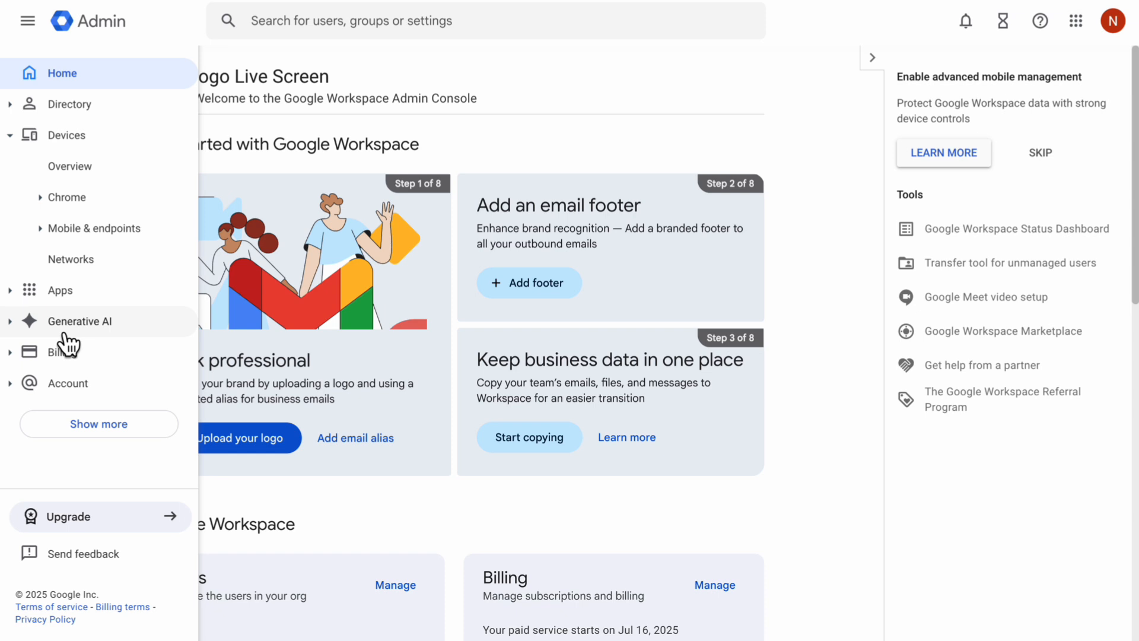
{"action": "left_click", "coordinate": [27, 383]}
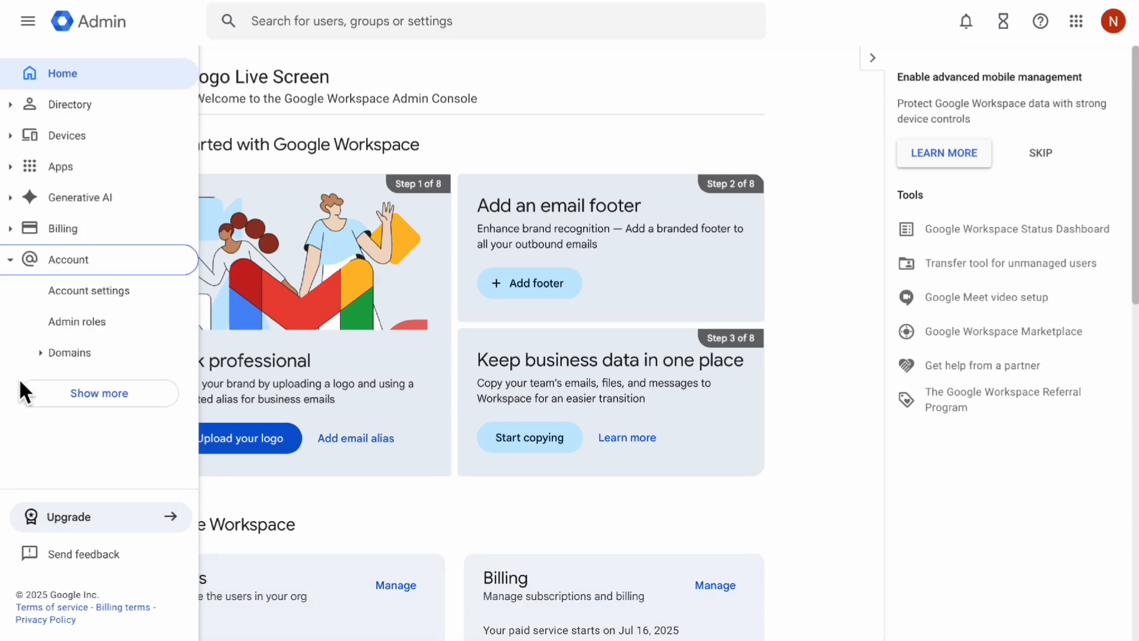
{"action": "left_click", "coordinate": [54, 365]}
{"action": "left_click", "coordinate": [93, 387]}
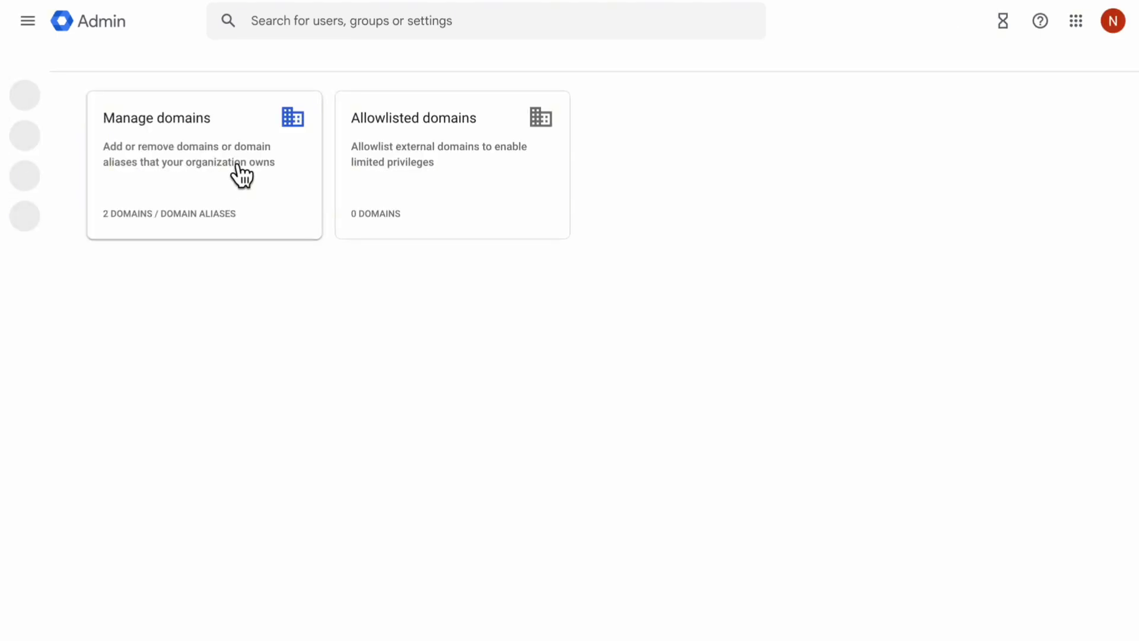
{"action": "left_click", "coordinate": [241, 175]}
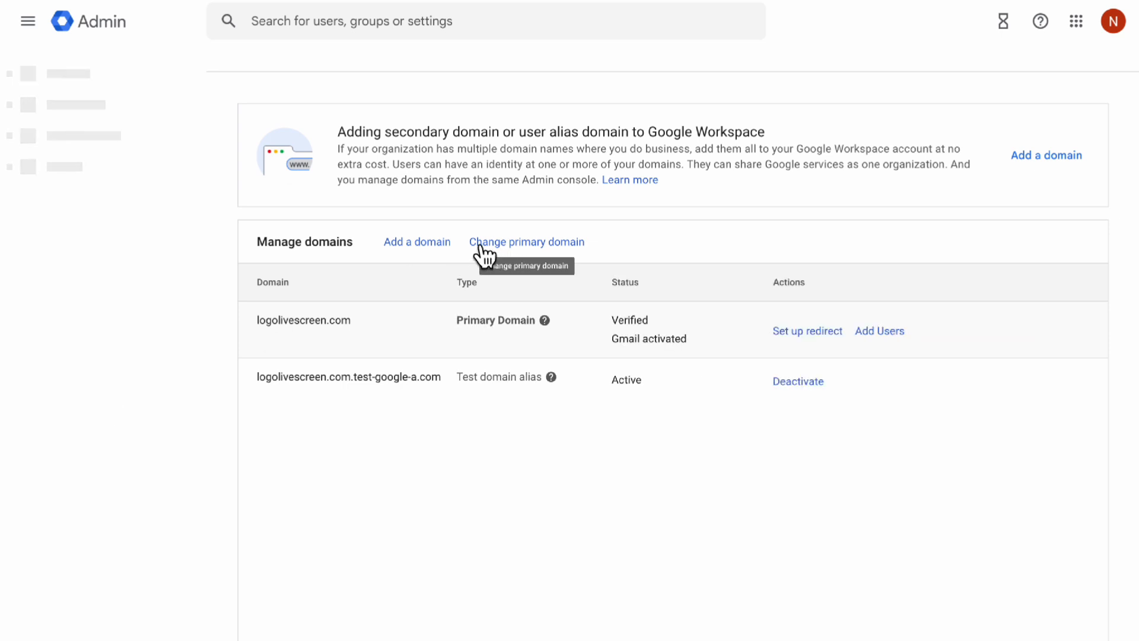
Add thepartynewyork.com as a secondary domain and start its verification
{"action": "left_click", "coordinate": [438, 253]}
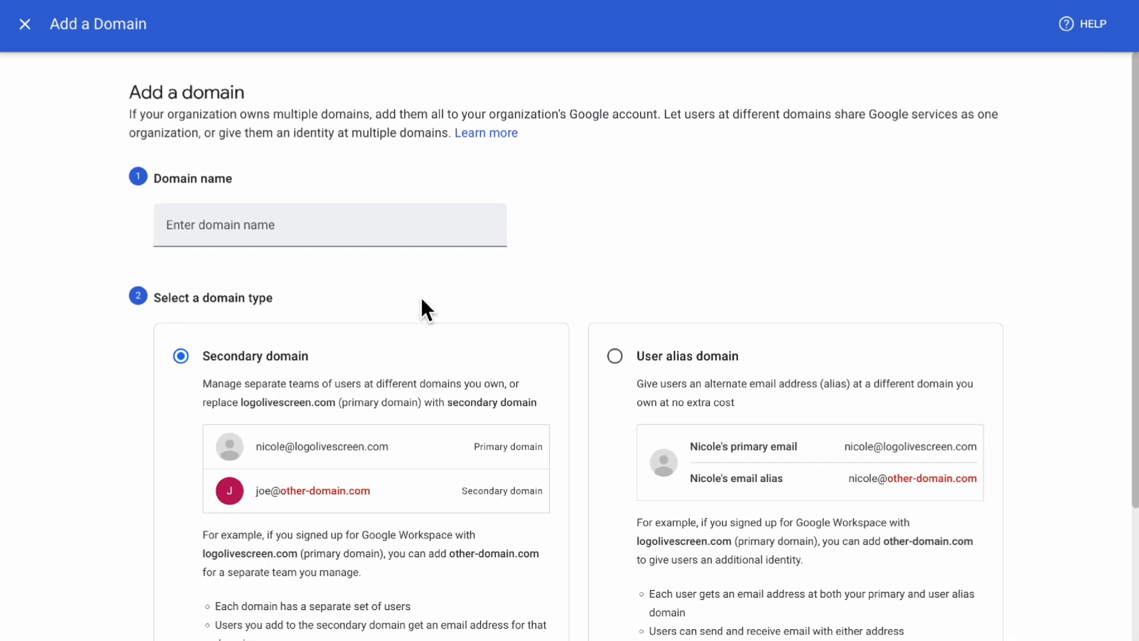
{"action": "left_click", "coordinate": [403, 223]}
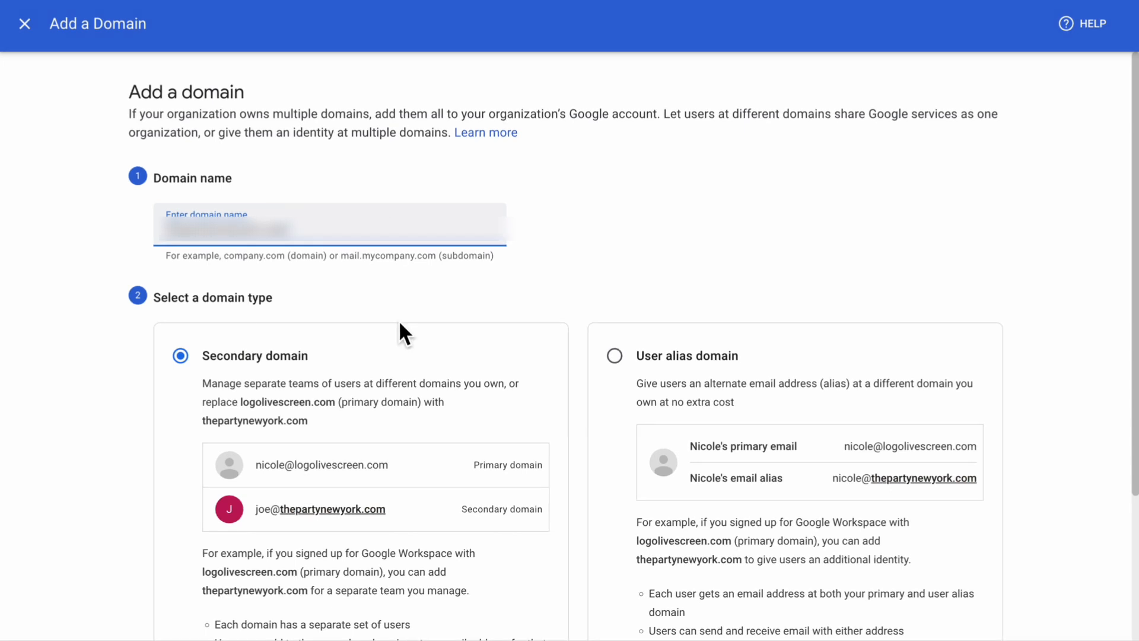
{"action": "scroll", "coordinate": [400, 323], "scroll_direction": "down", "scroll_amount": 3}
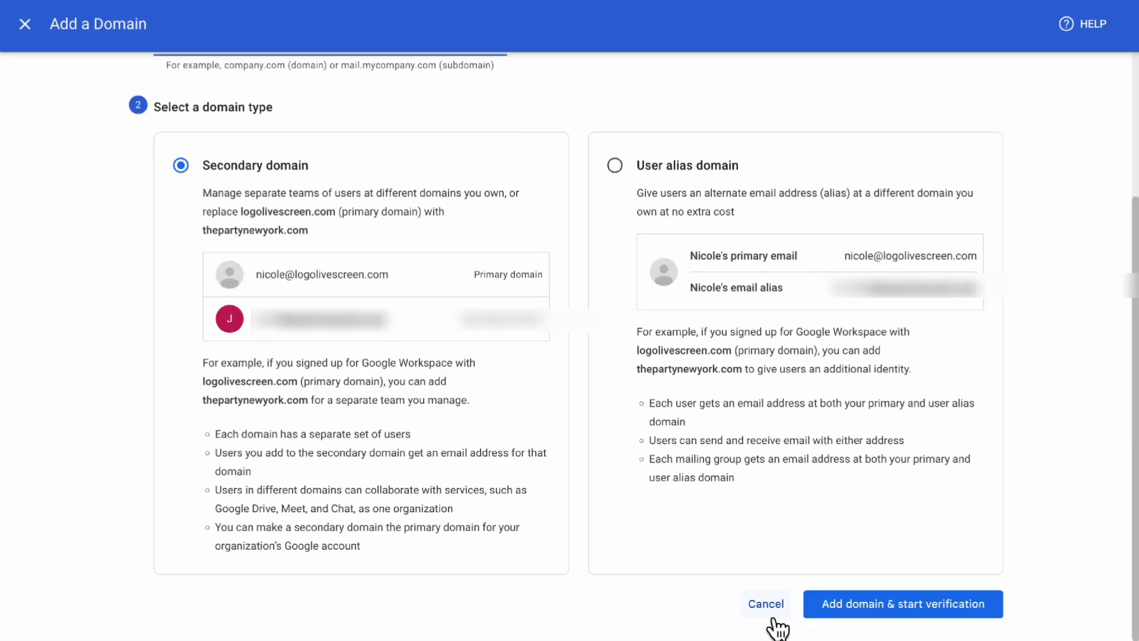
{"action": "left_click", "coordinate": [854, 605]}
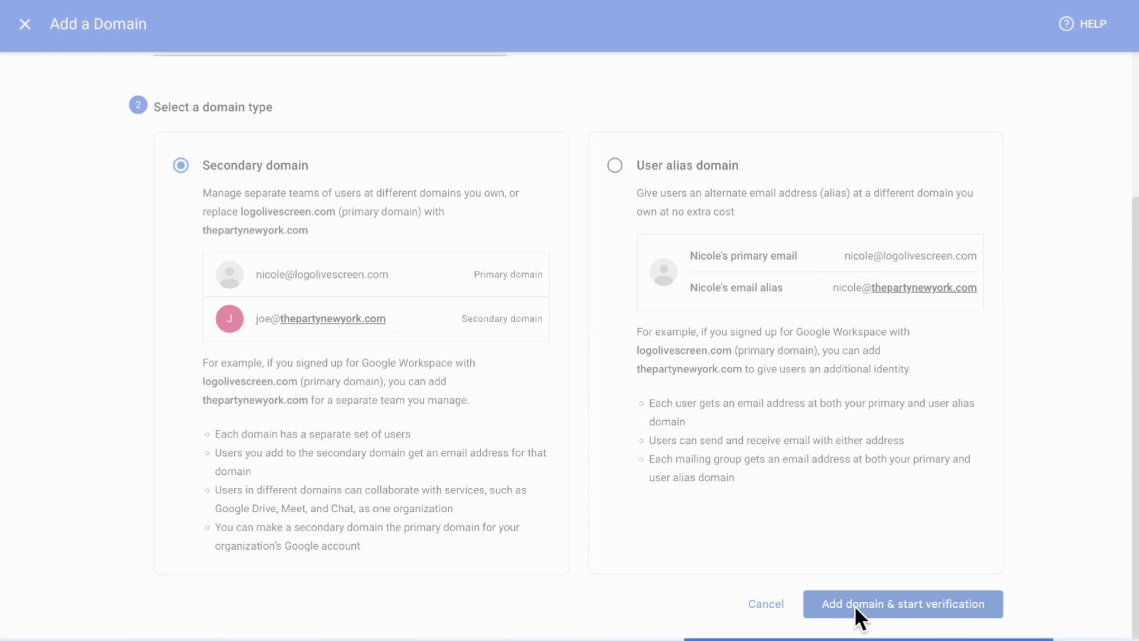
Verify ownership of thepartynewyork.com by authorizing Google through GoDaddy Domain Connect, and postpone its Gmail activation
{"action": "left_click", "coordinate": [746, 340]}
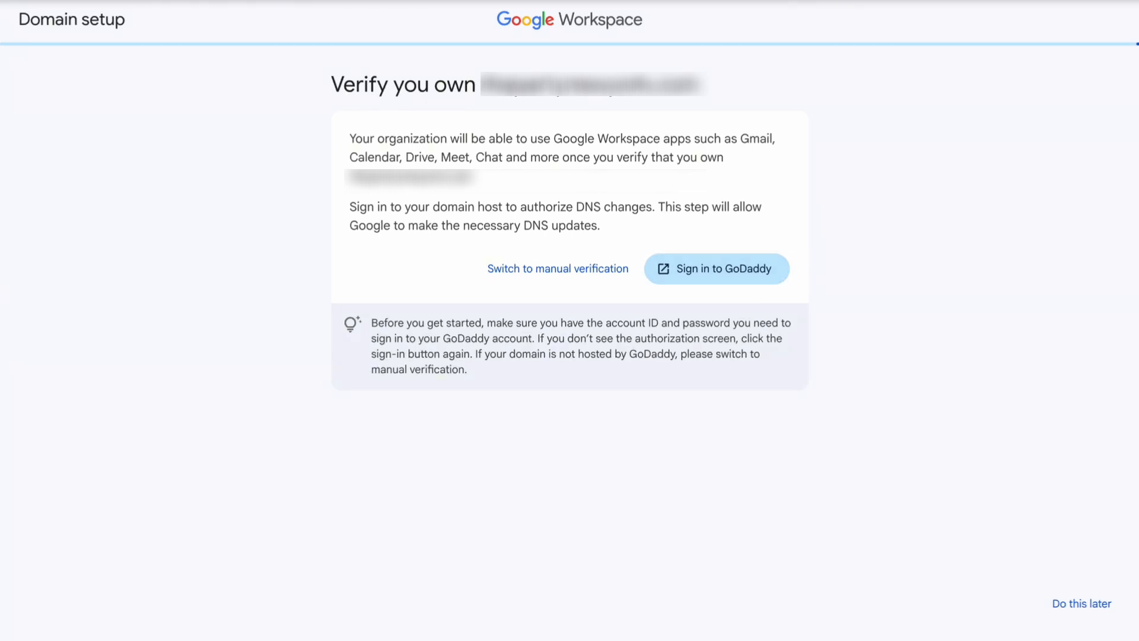
{"action": "left_click", "coordinate": [724, 277]}
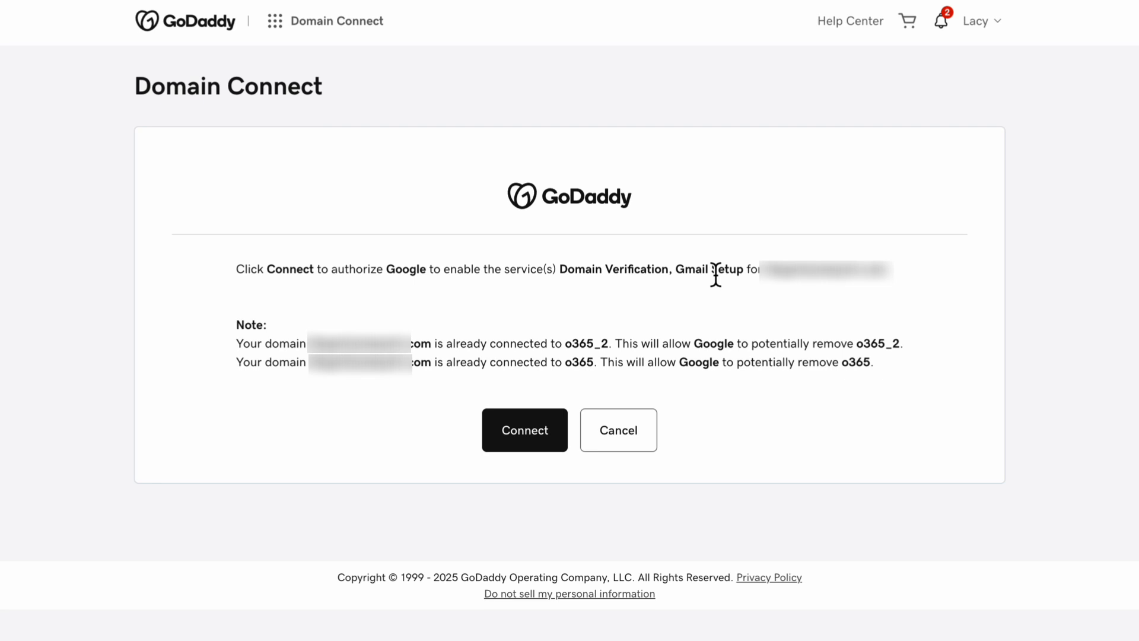
{"action": "left_click", "coordinate": [520, 439]}
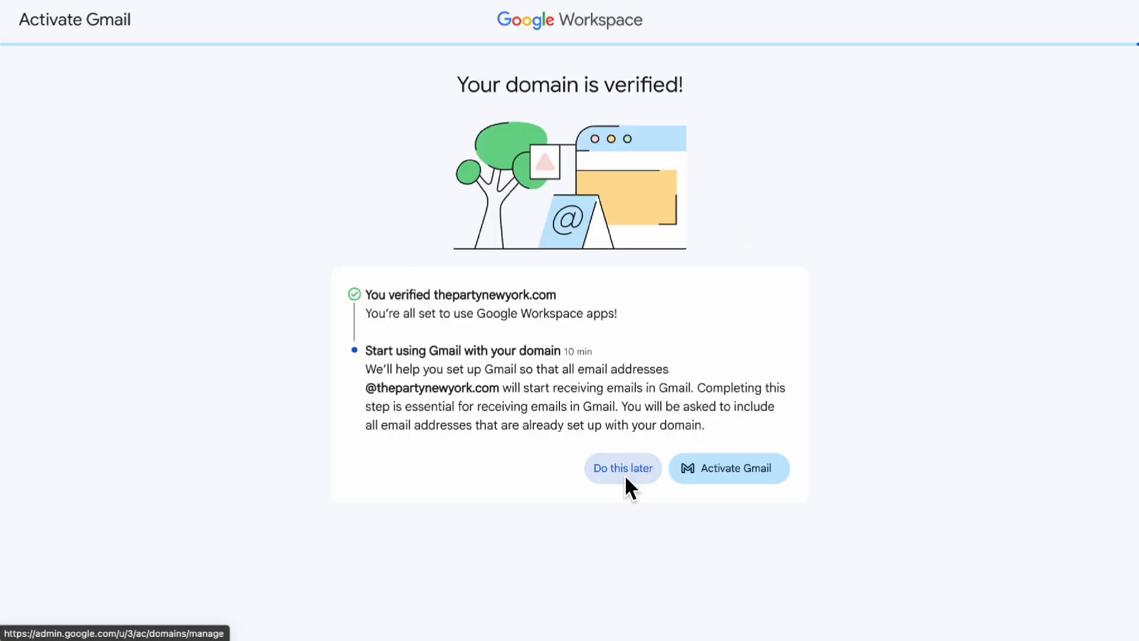
{"action": "left_click", "coordinate": [624, 477]}
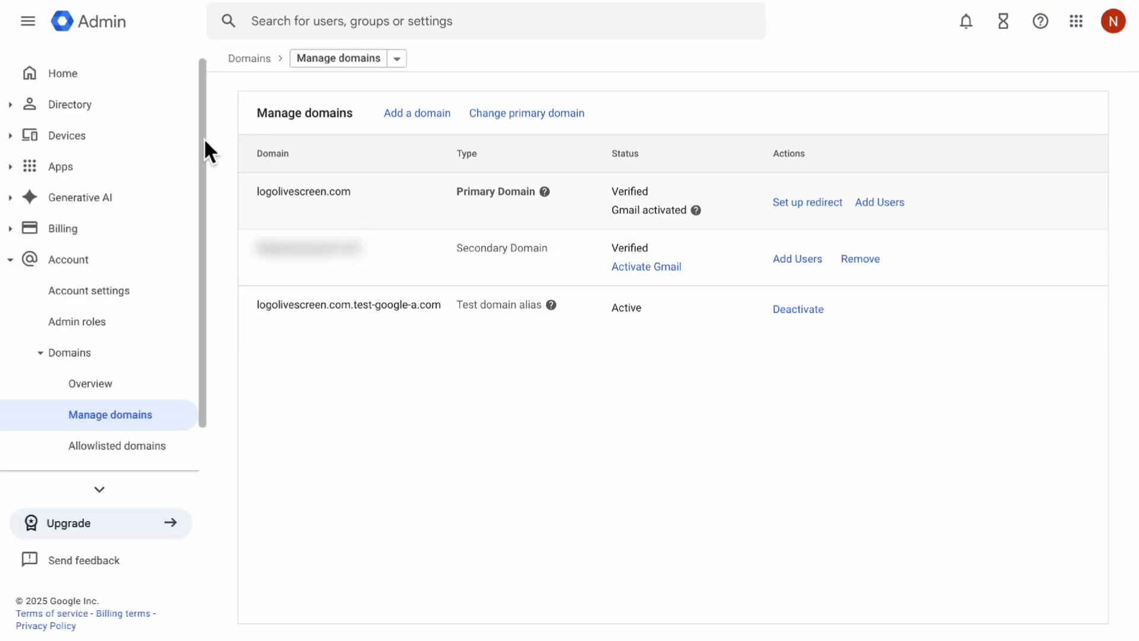
Open the admin user's details in the directory and switch the primary email's domain to thepartynewyork.com
{"action": "left_click", "coordinate": [27, 110]}
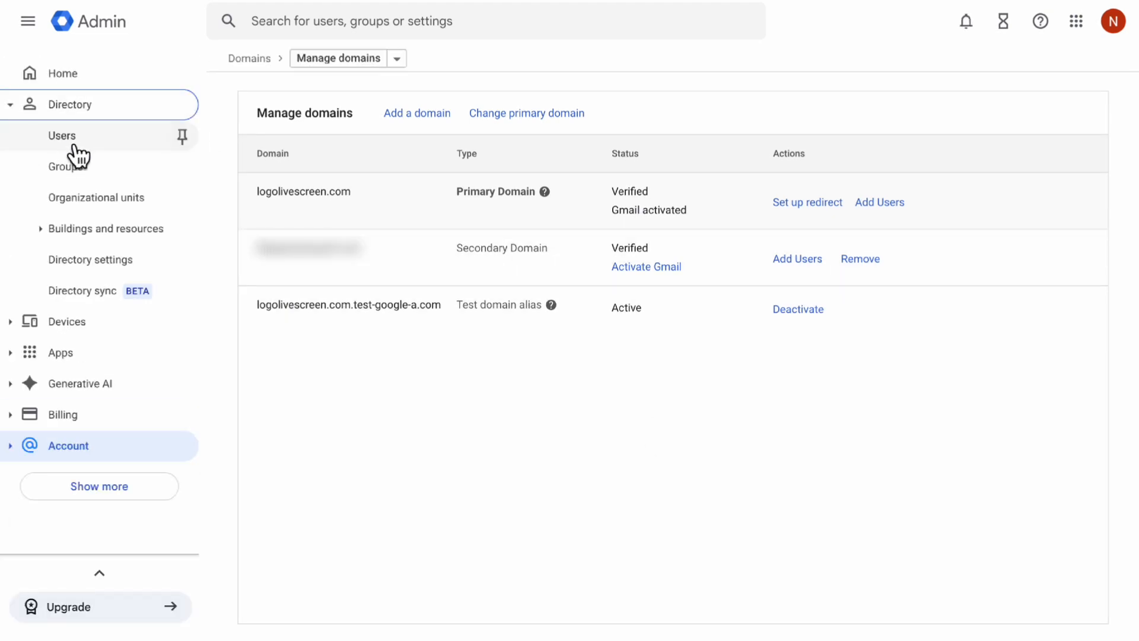
{"action": "left_click", "coordinate": [69, 142]}
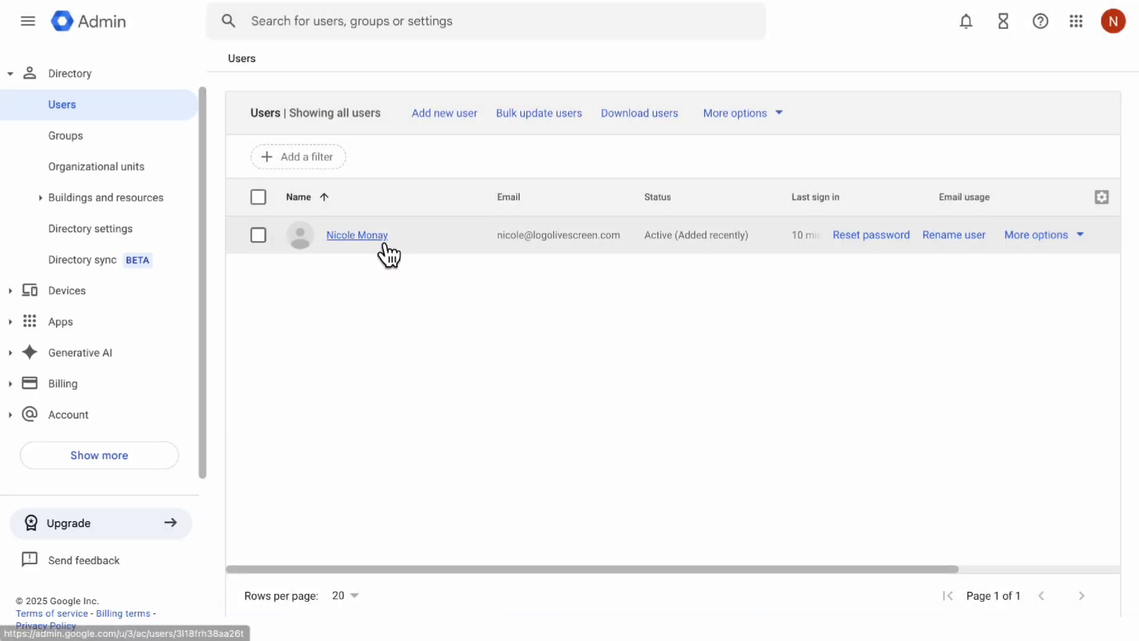
{"action": "left_click", "coordinate": [380, 236]}
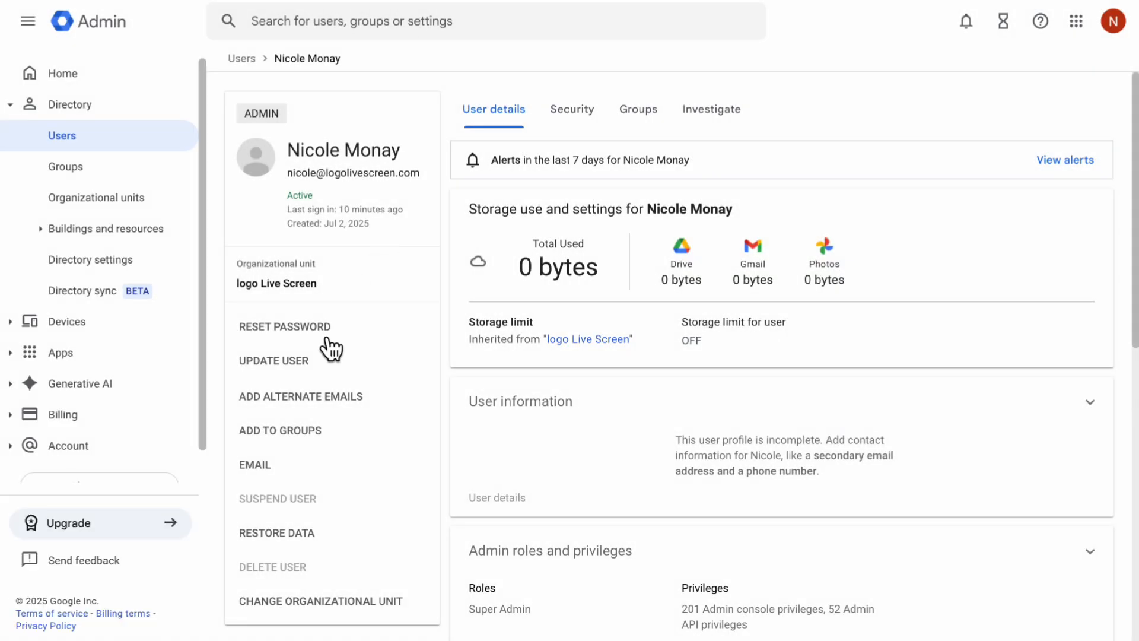
{"action": "left_click", "coordinate": [301, 370]}
{"action": "left_click", "coordinate": [621, 325]}
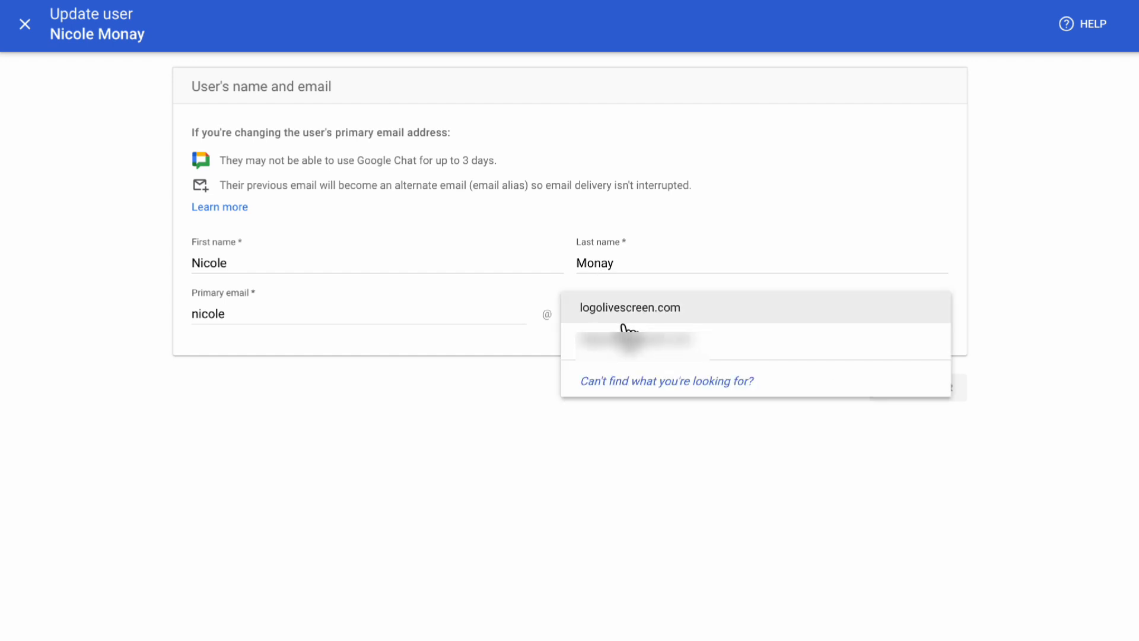
{"action": "left_click", "coordinate": [645, 344]}
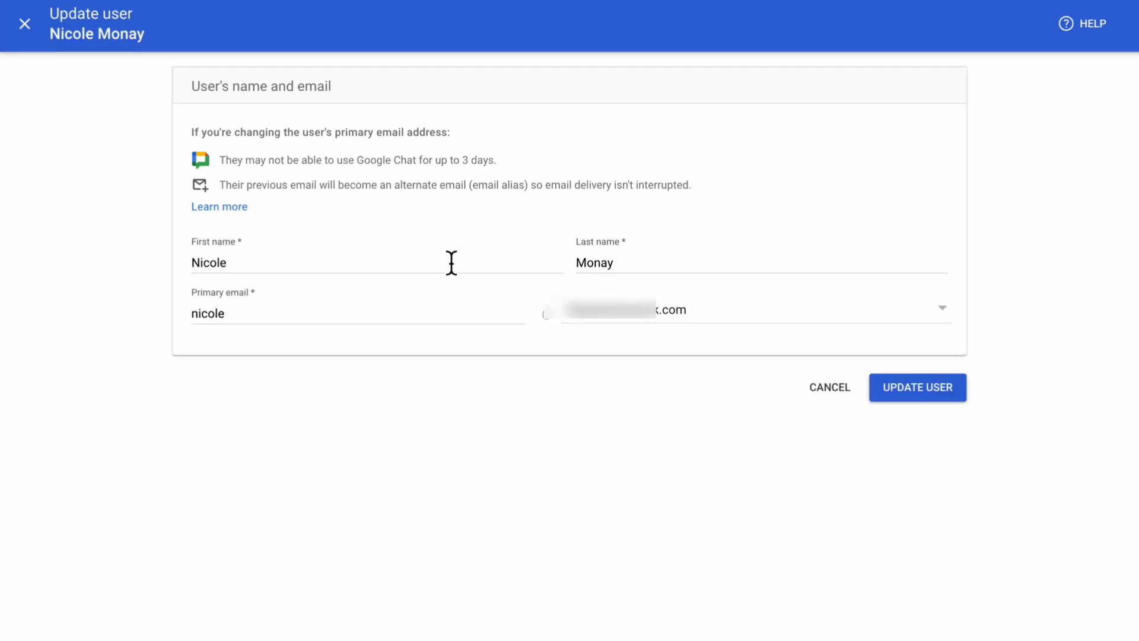